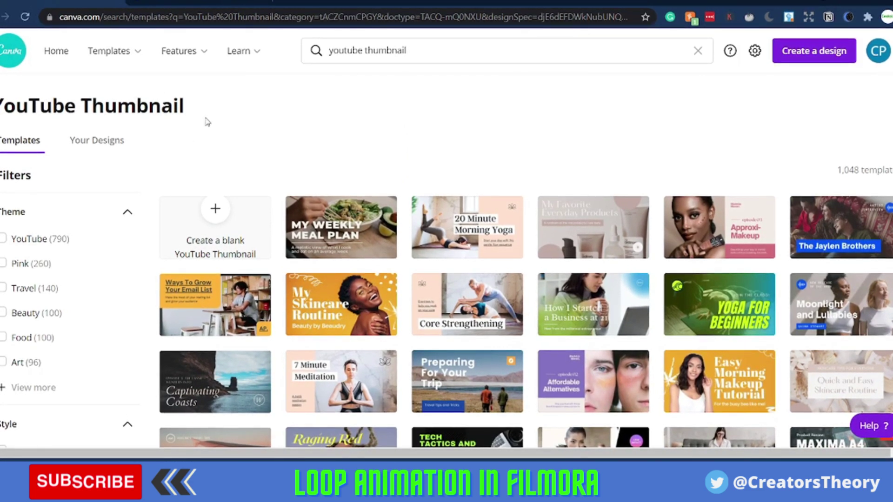
- Create a blank YouTube Thumbnail design from the templates page
drag(188, 105, 173, 106)
drag(120, 112, 162, 111)
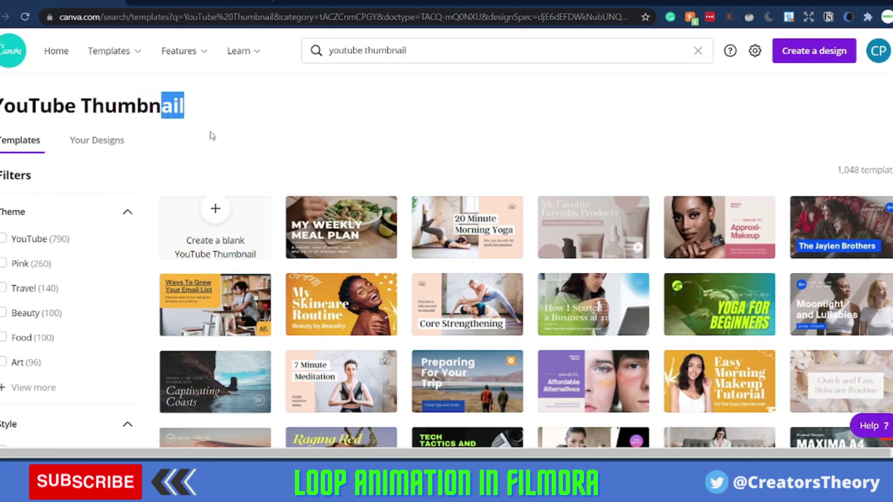
click(217, 210)
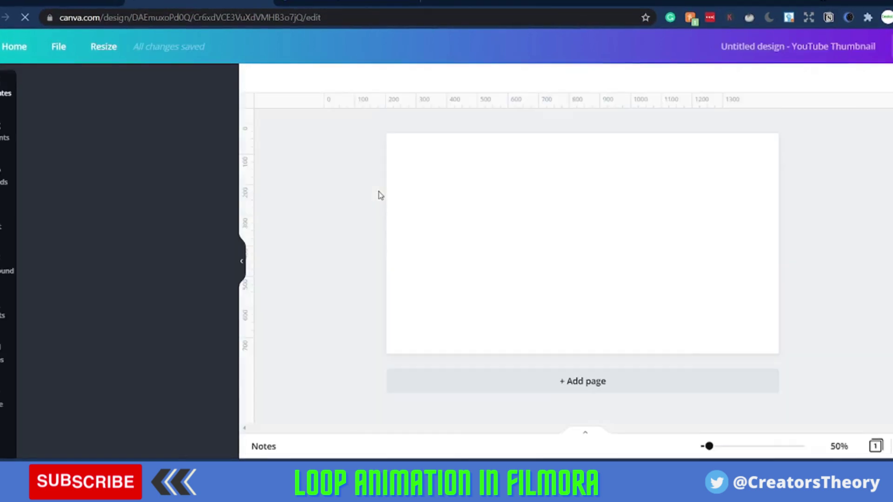
- Fill the thumbnail page with the dark blue gradient from recently used backgrounds
click(430, 230)
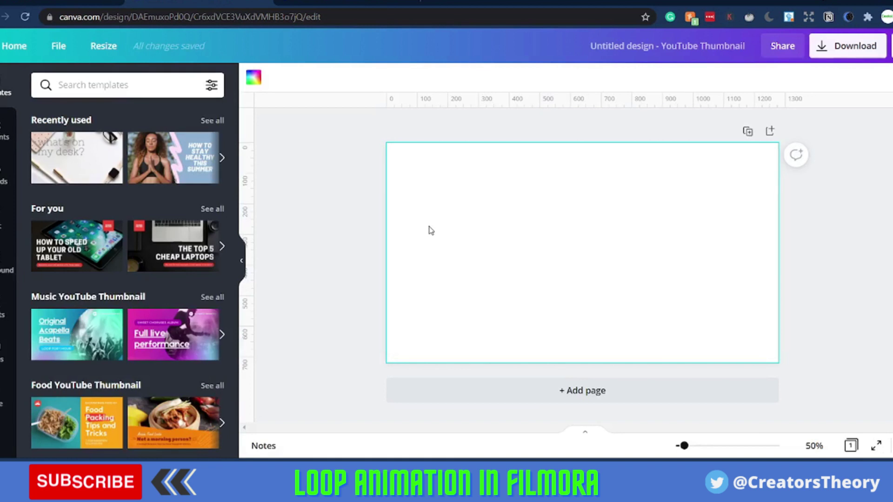
click(7, 265)
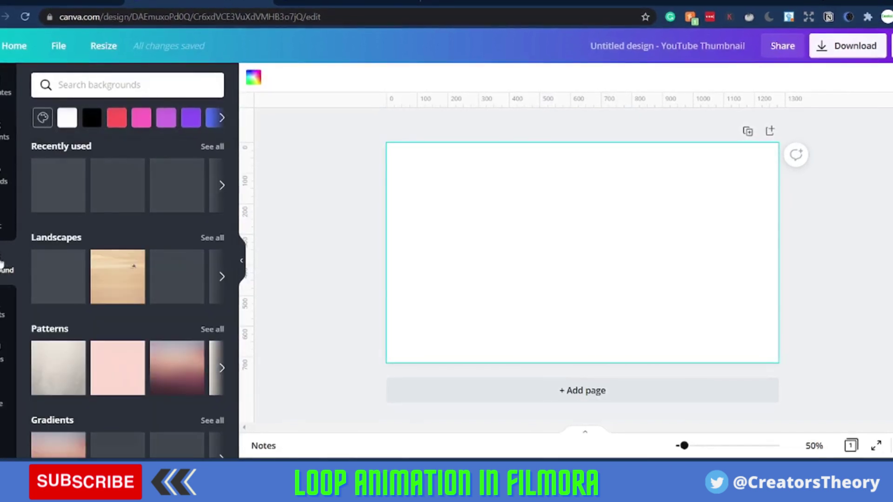
drag(61, 194, 542, 264)
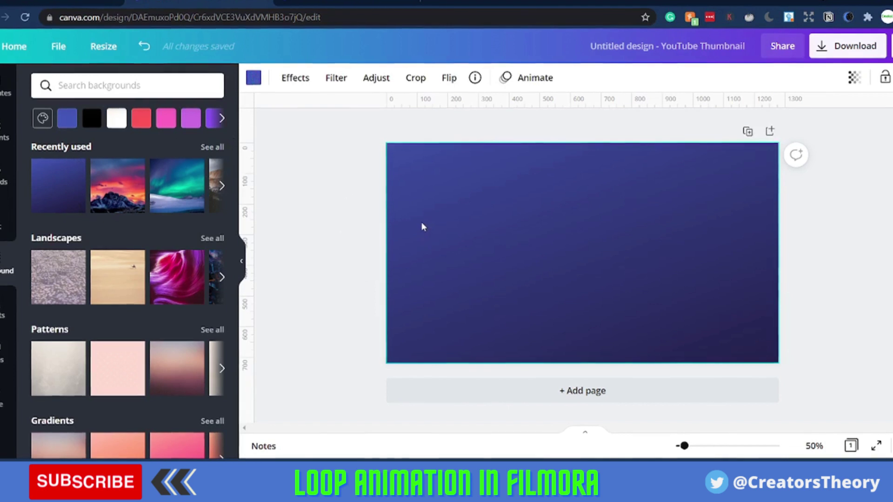
- Search Elements for 'moon', add the full-moon graphic, and shrink it into the upper-left corner
click(6, 134)
click(103, 88)
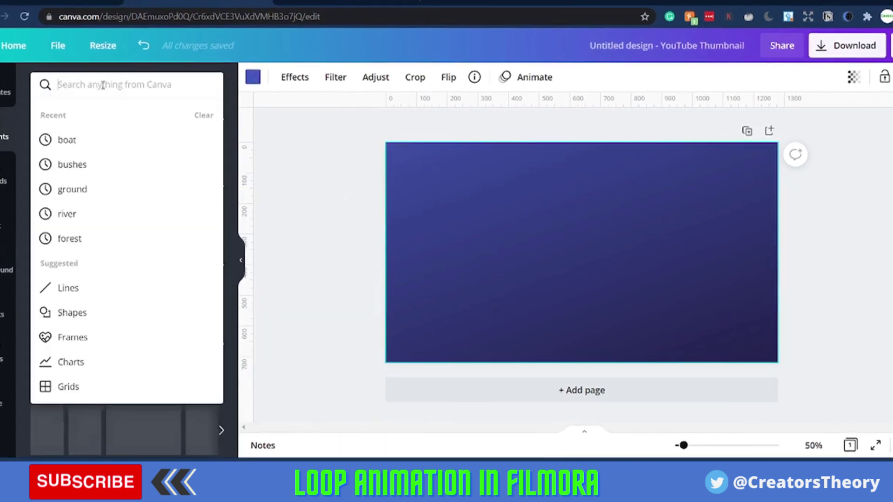
text(moon)
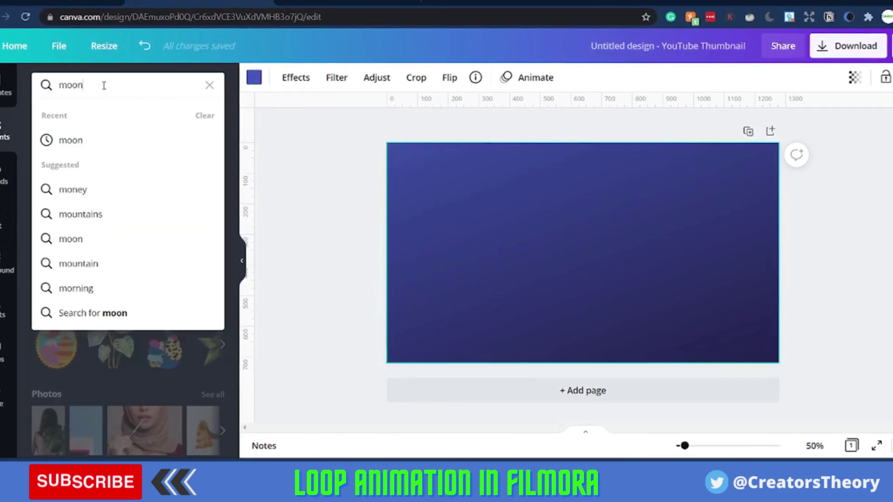
key(Return)
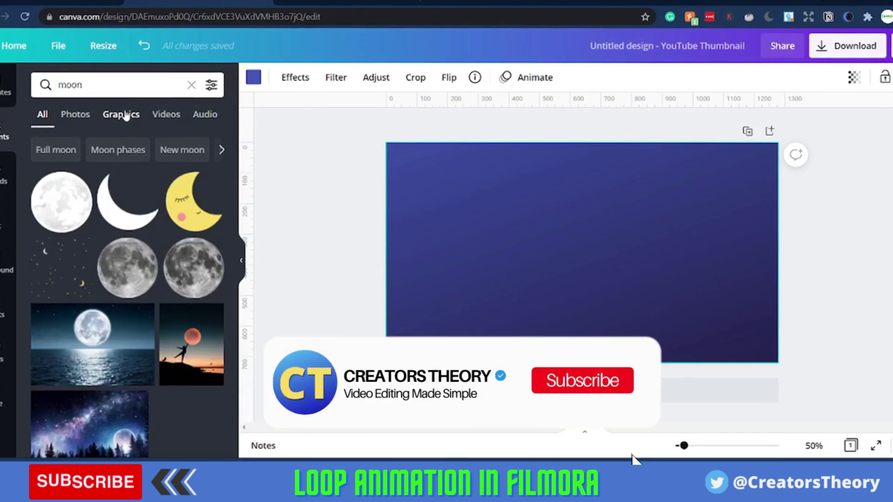
click(65, 219)
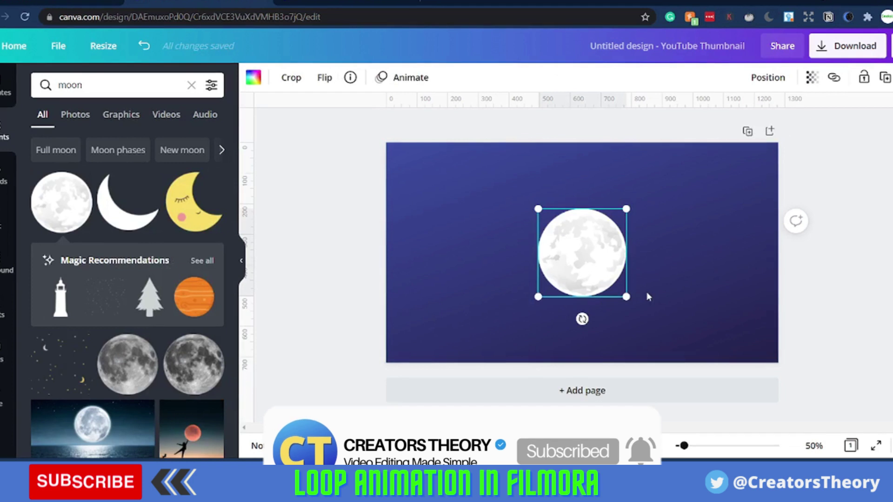
drag(605, 270, 463, 207)
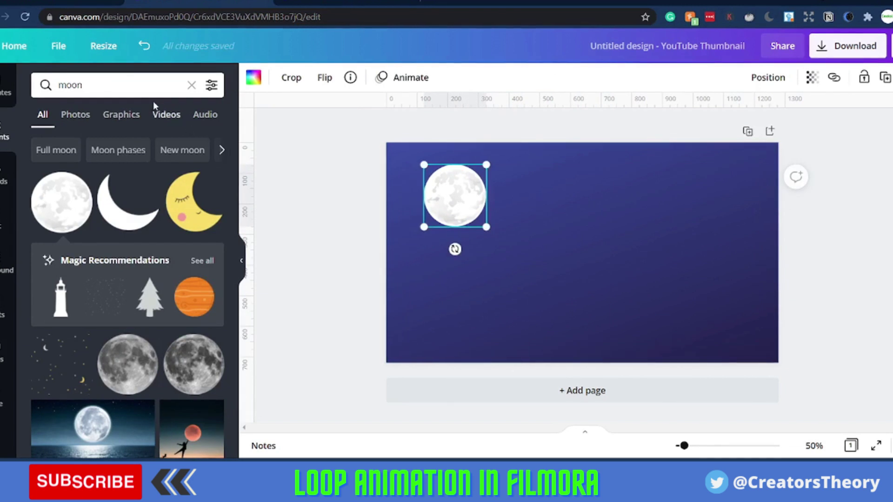
click(96, 86)
- Search 'star', add the sparkle-stars graphic, and enlarge it past the page edges
text(stars)
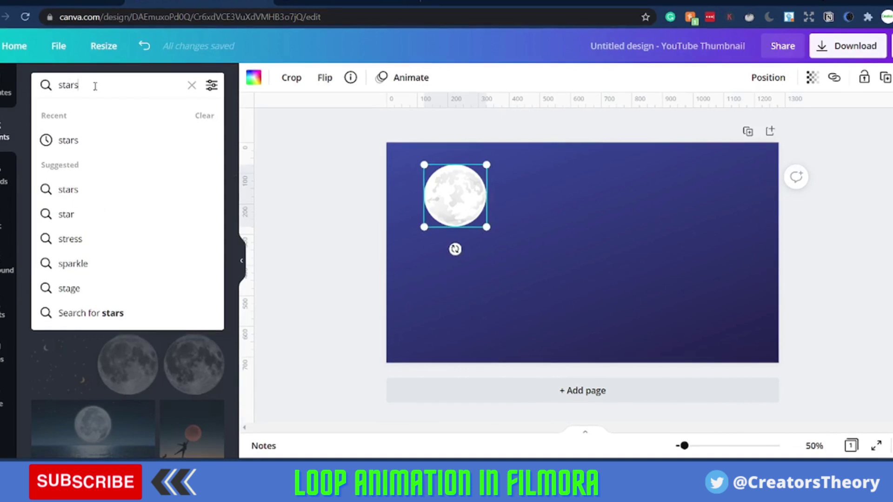
key(Return)
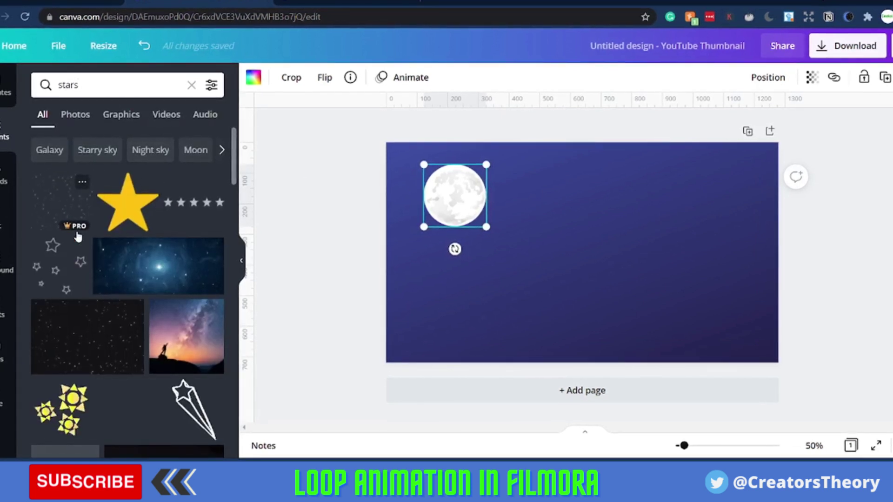
click(74, 224)
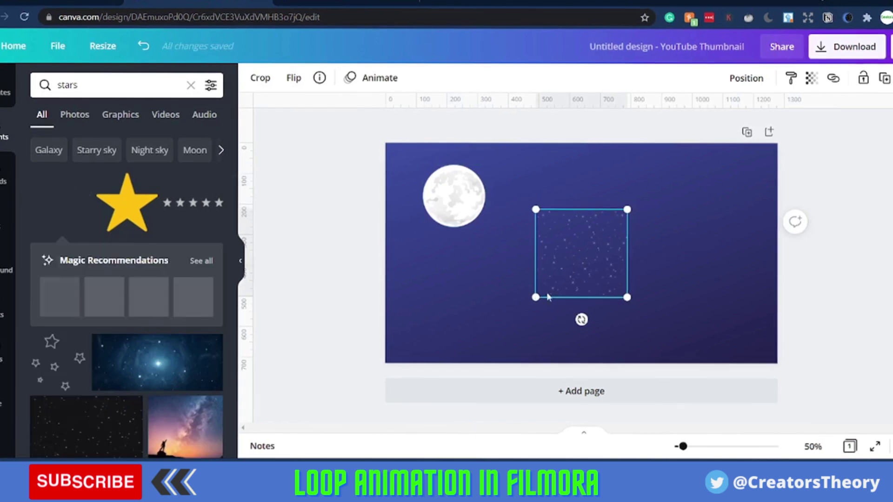
drag(535, 297, 349, 377)
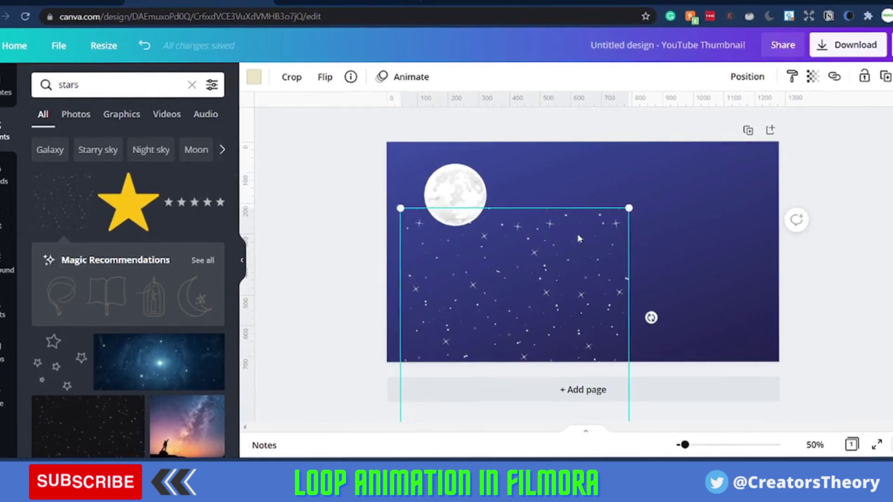
drag(629, 208, 860, 144)
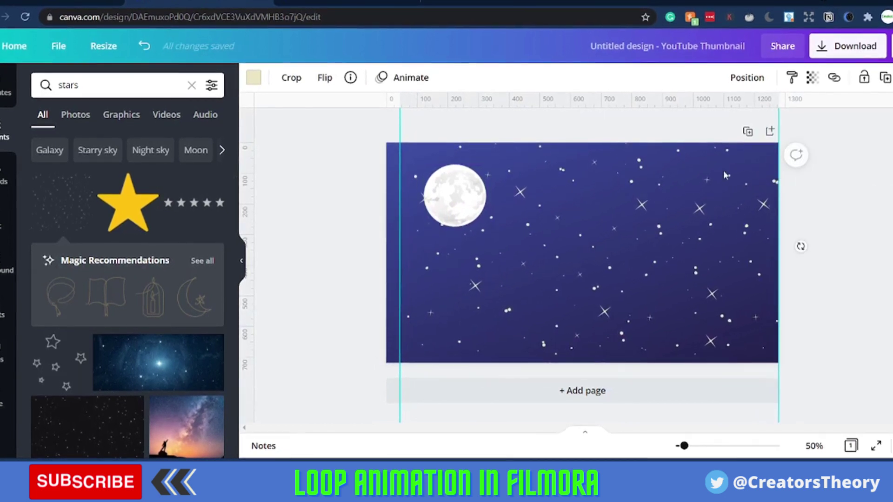
- Send the stars behind the moon at 60 transparency, then add a second page
click(753, 80)
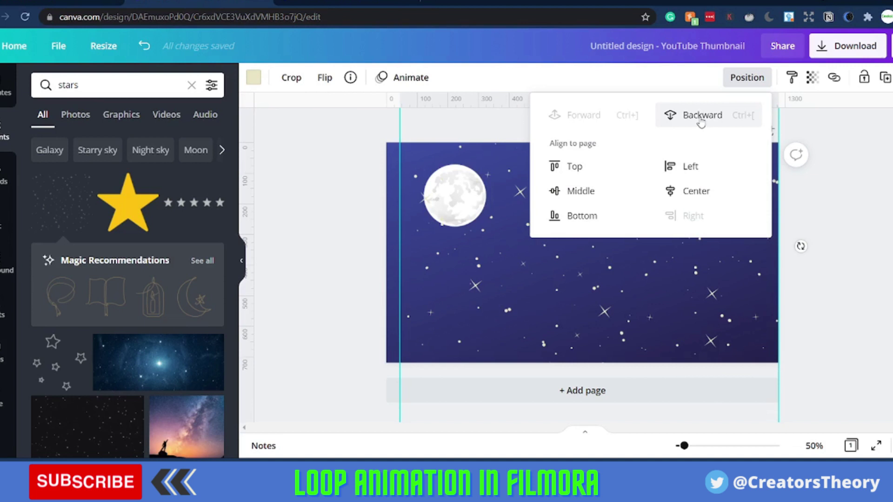
click(700, 118)
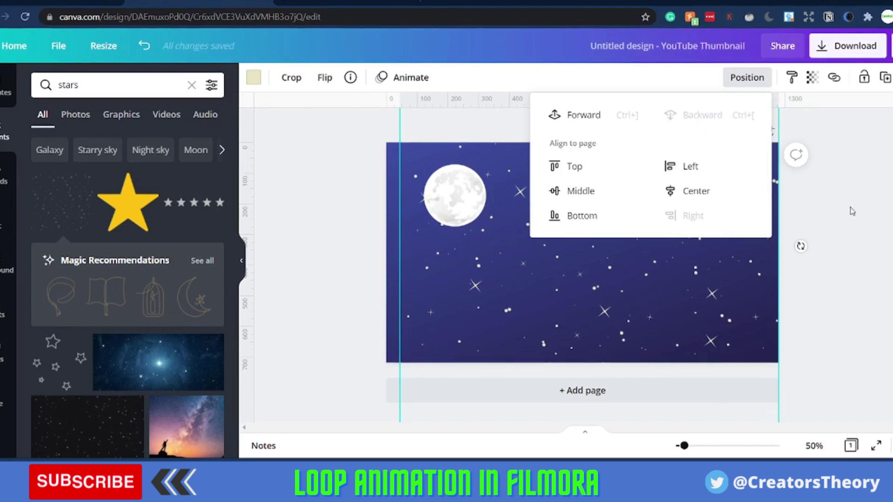
click(658, 245)
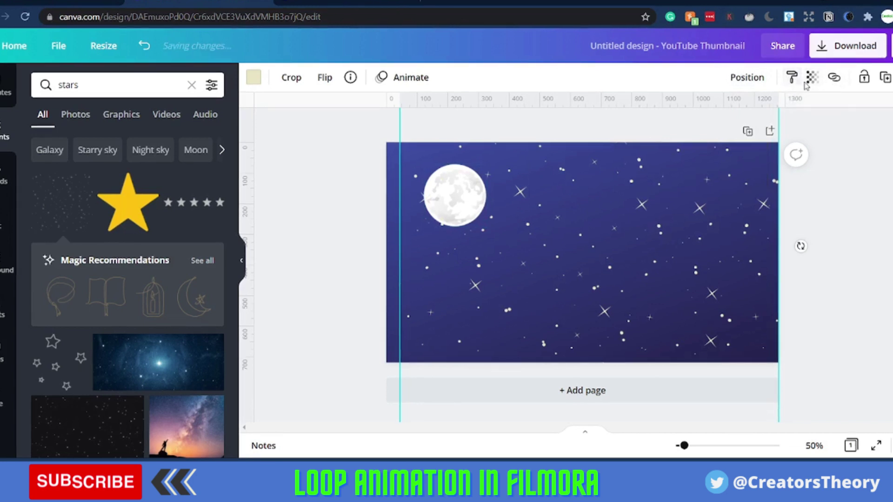
click(812, 78)
drag(772, 119, 737, 116)
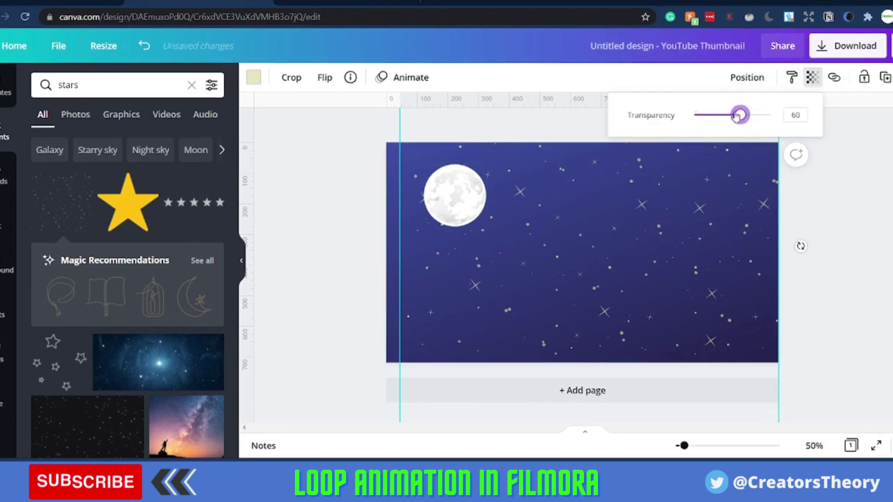
click(797, 243)
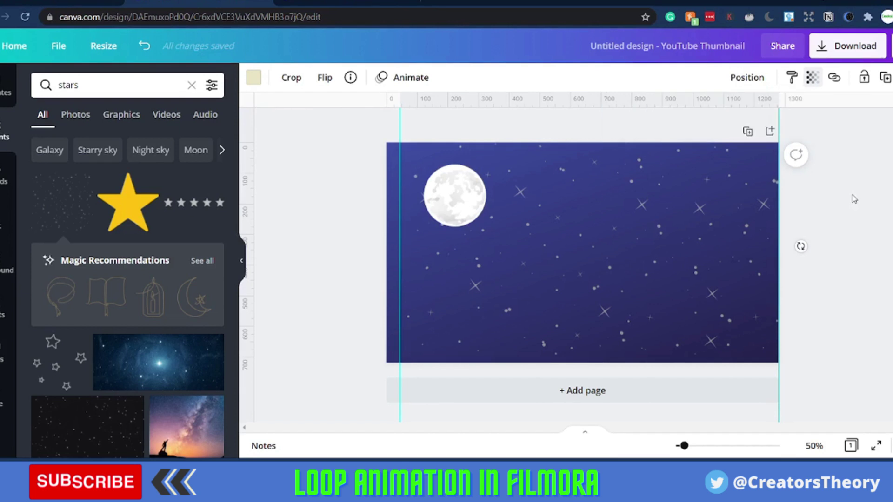
click(795, 244)
drag(649, 249, 634, 240)
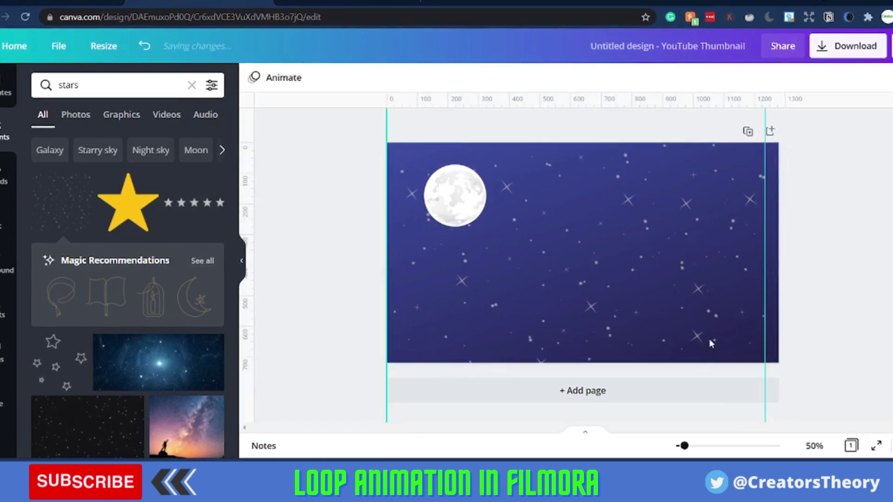
click(664, 392)
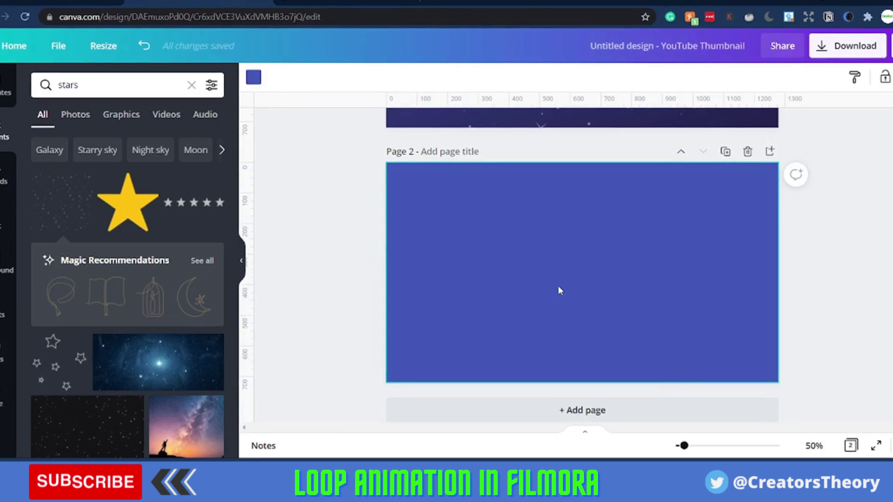
- Clear page 2's background and place the green trees graphic from a 'forest' search at the left edge
key(Delete)
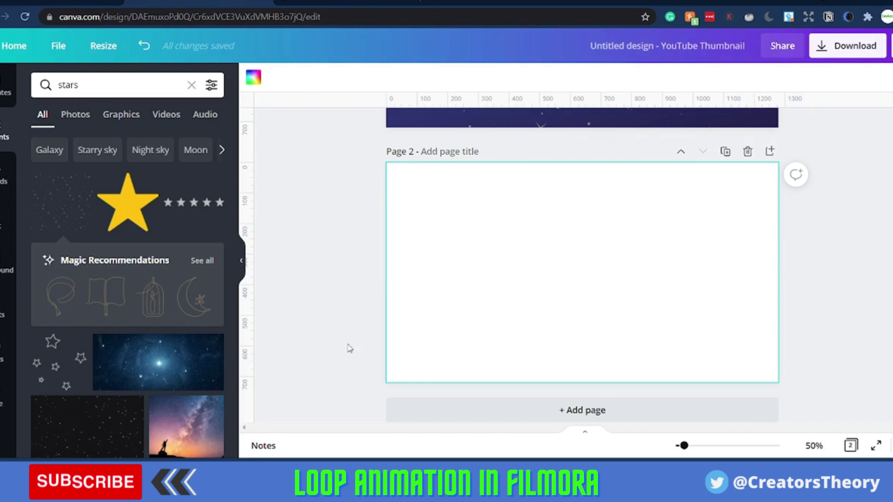
click(126, 92)
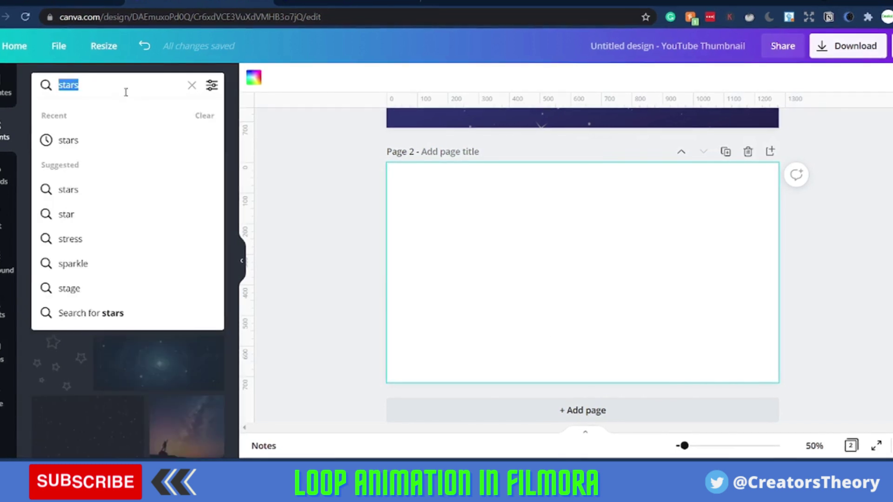
text(forest)
key(Return)
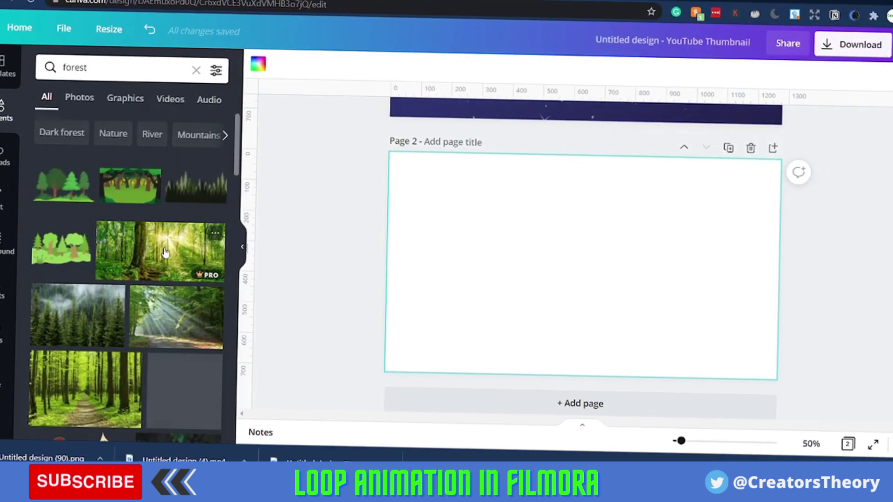
scroll(165, 253, down, 10)
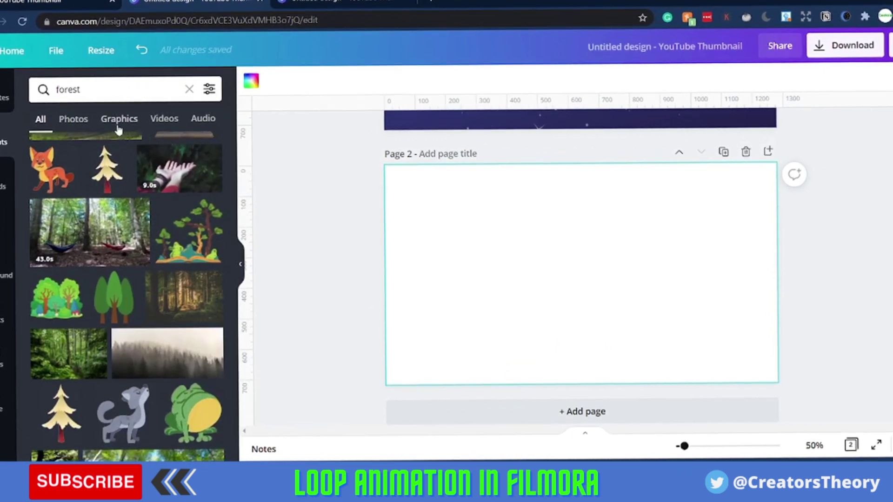
click(118, 122)
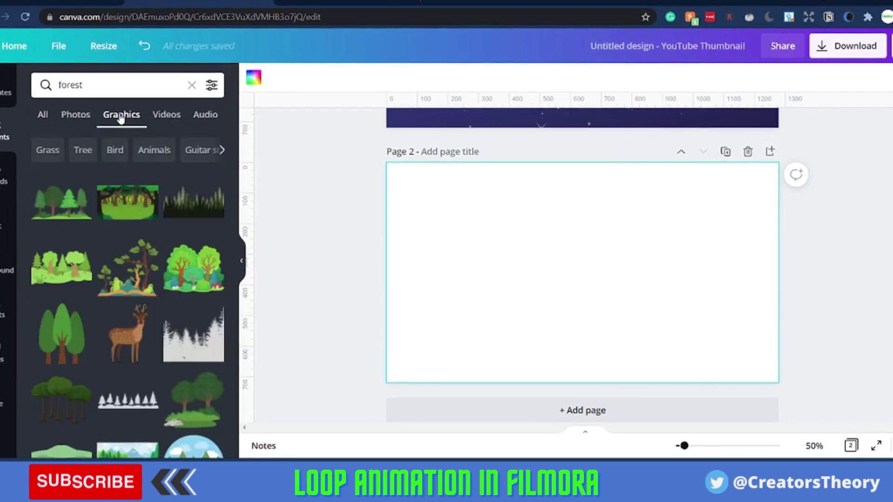
scroll(146, 334, down, 4)
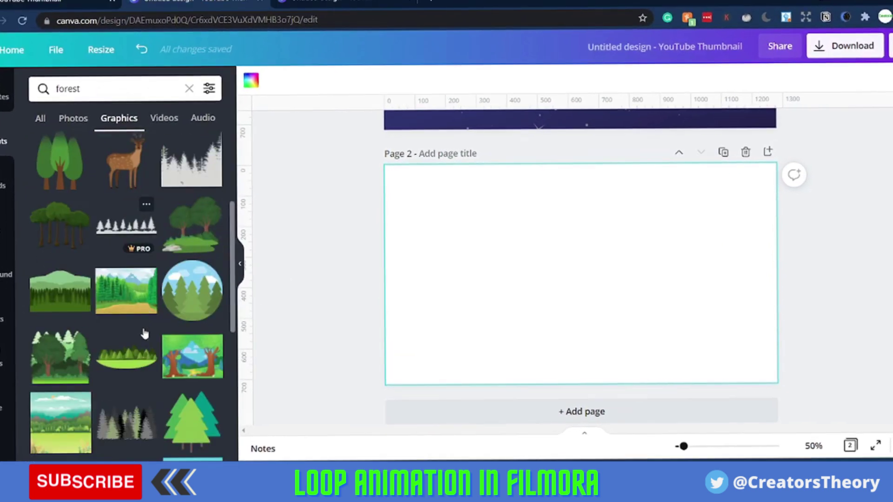
scroll(145, 334, down, 4)
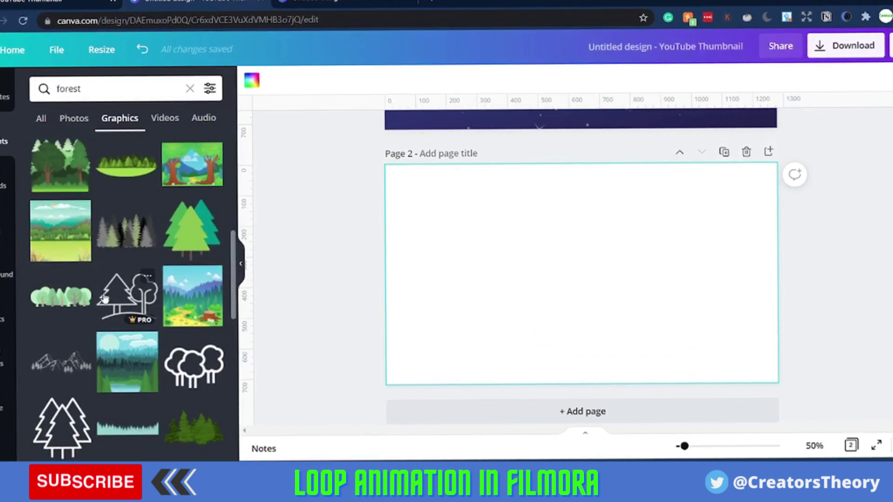
click(50, 300)
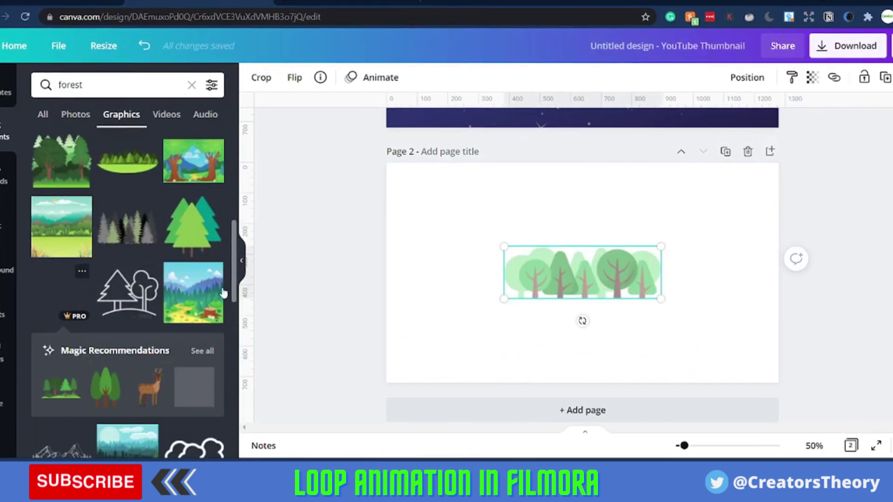
drag(554, 280, 439, 286)
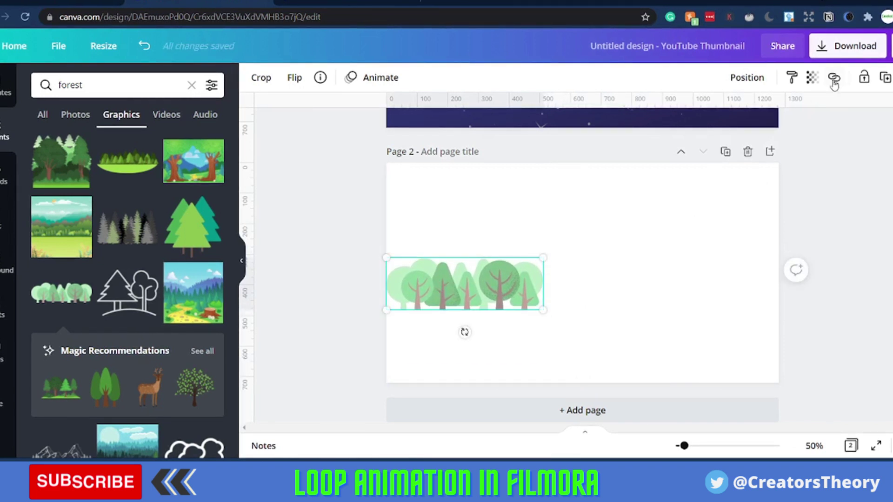
- Duplicate the trees and line the copies side by side across the page width
click(885, 78)
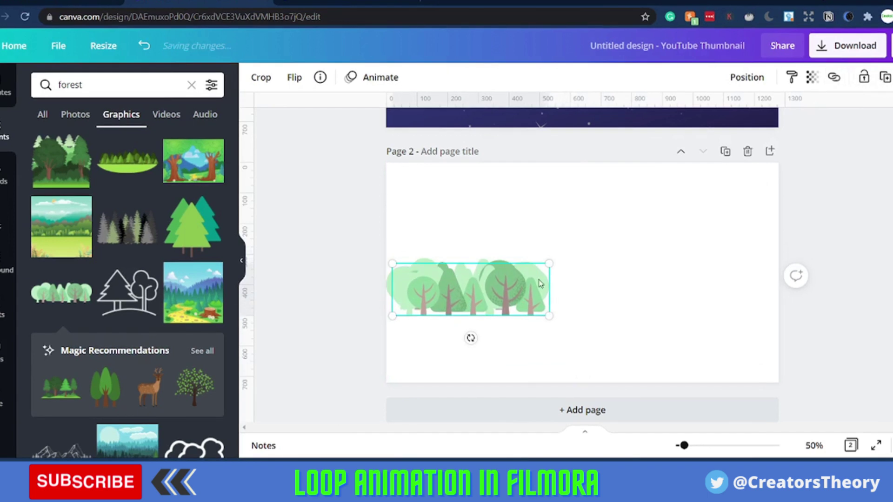
drag(507, 281, 716, 287)
click(885, 79)
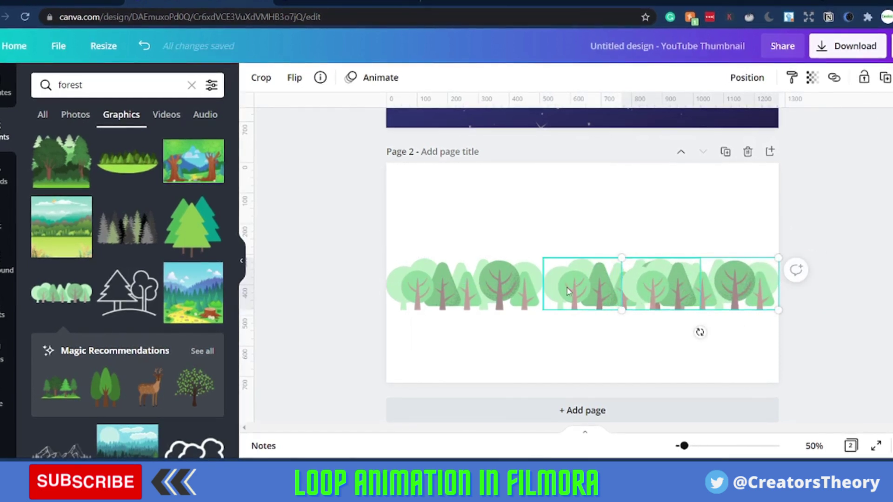
drag(549, 288, 540, 287)
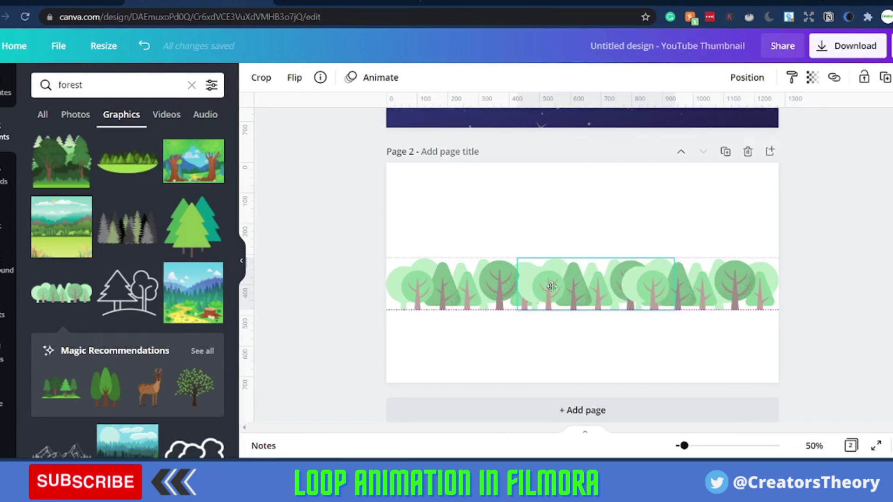
click(370, 297)
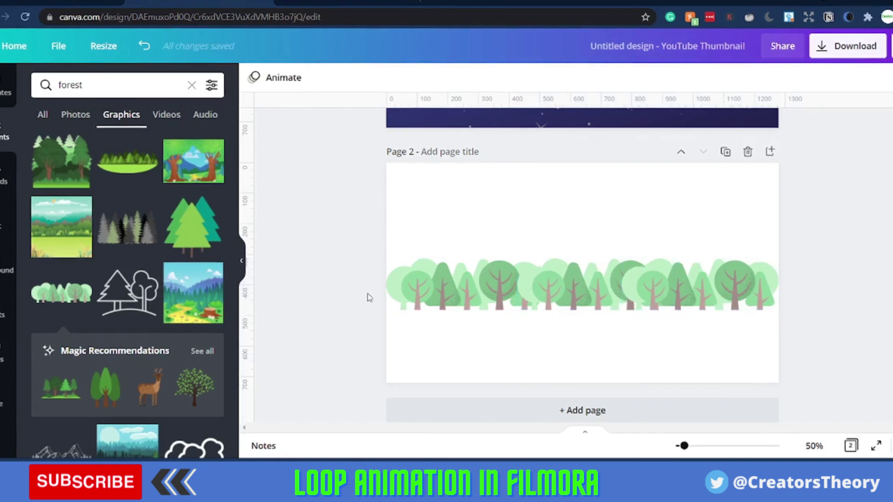
click(87, 87)
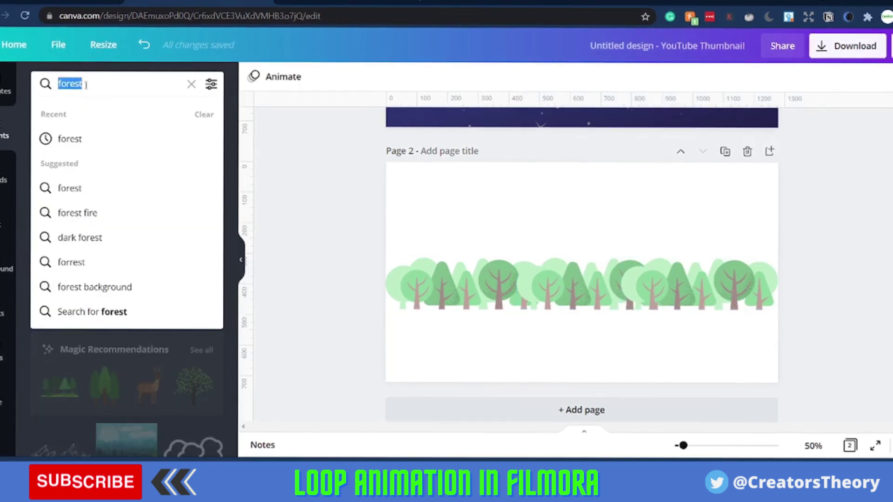
- Add the blue water strip from a 'river' graphics search, stretched full width along the bottom
text(river)
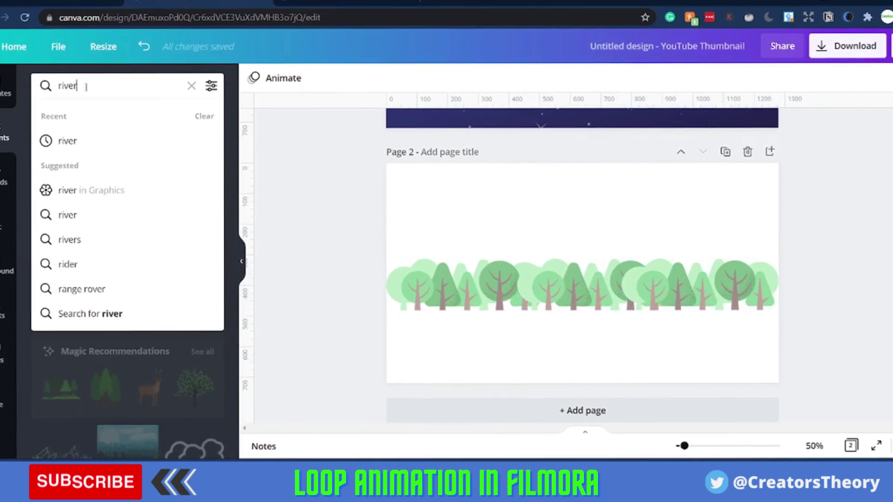
key(Return)
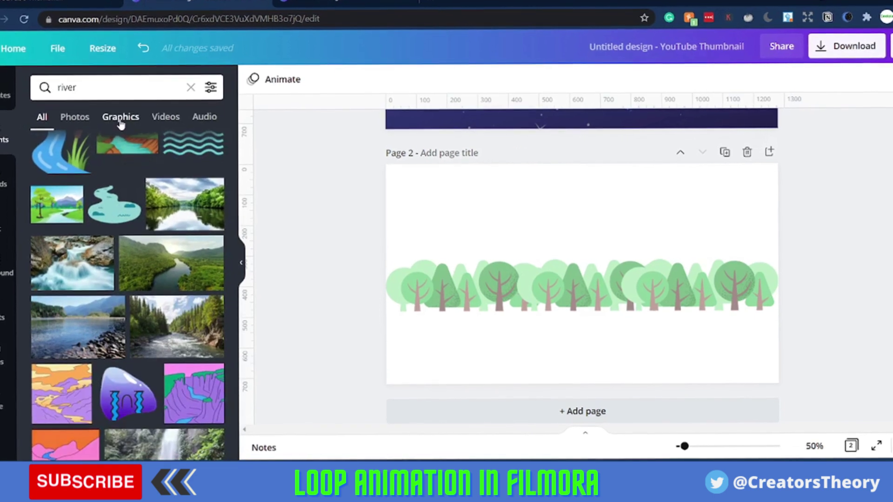
click(123, 107)
scroll(158, 260, down, 2)
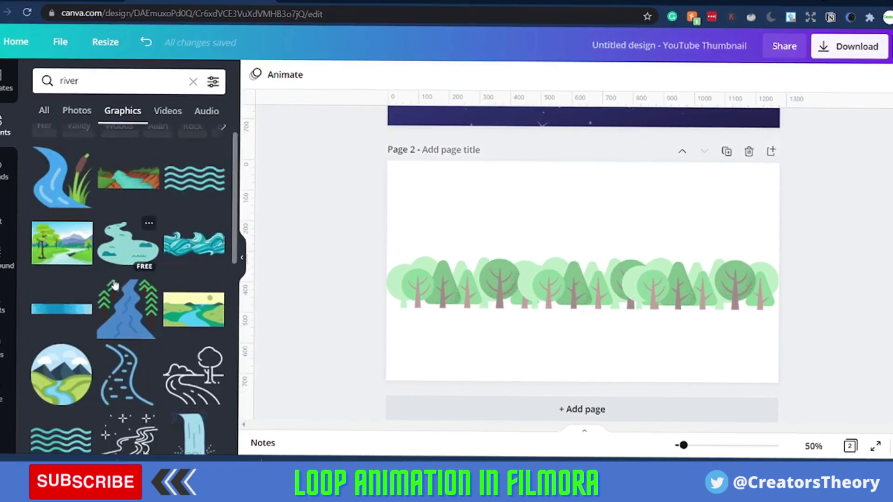
scroll(146, 285, down, 4)
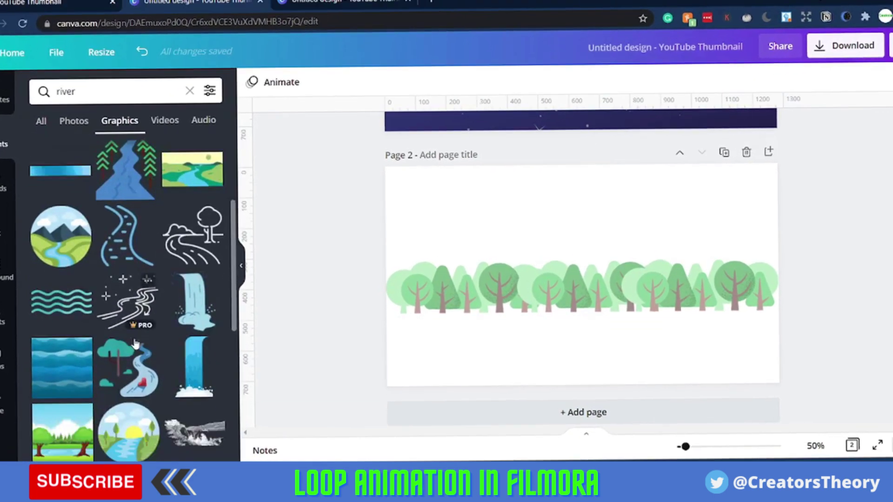
scroll(76, 293, up, 4)
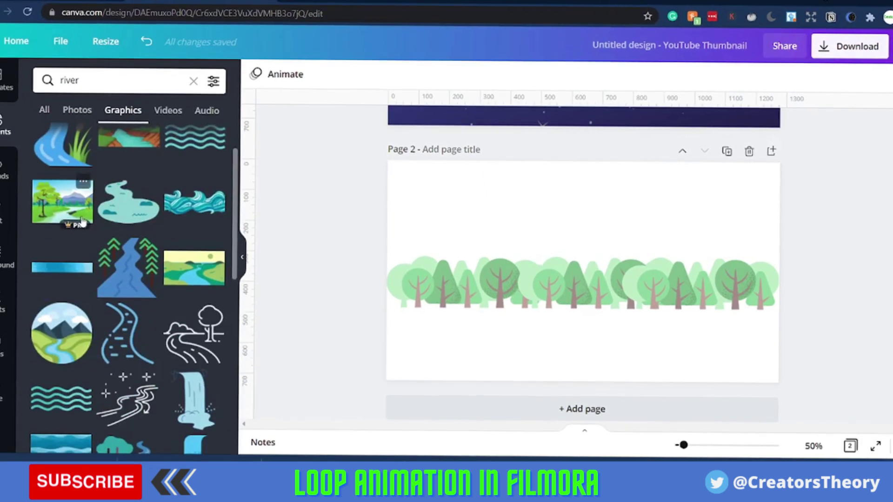
drag(59, 275, 592, 305)
drag(586, 265, 468, 362)
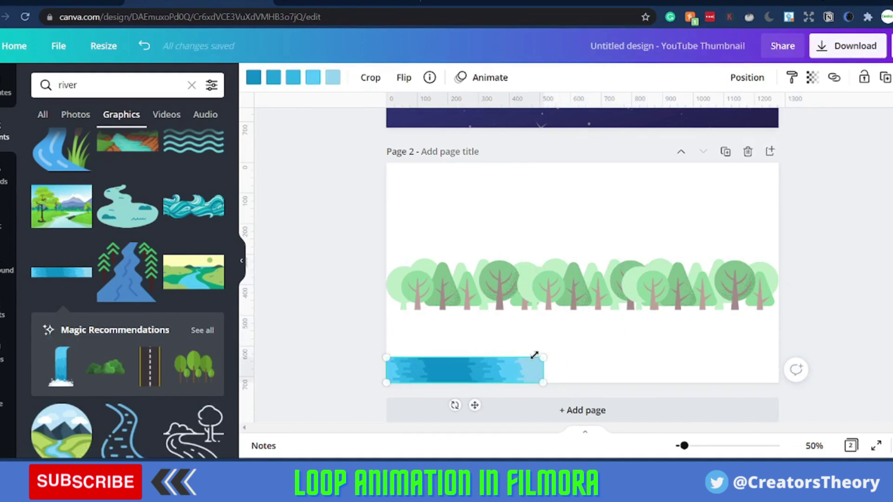
drag(543, 358, 771, 289)
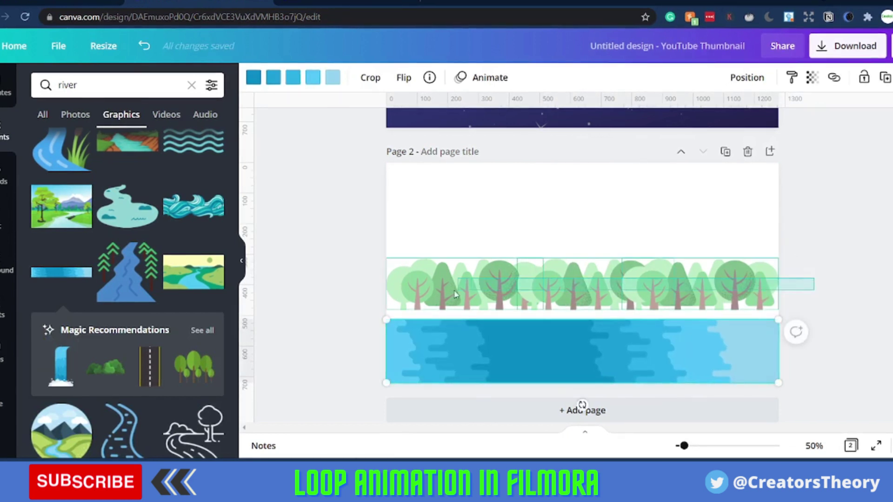
- Lower the tree row so it sits on the water's top edge
click(484, 291)
drag(483, 296, 482, 293)
click(851, 251)
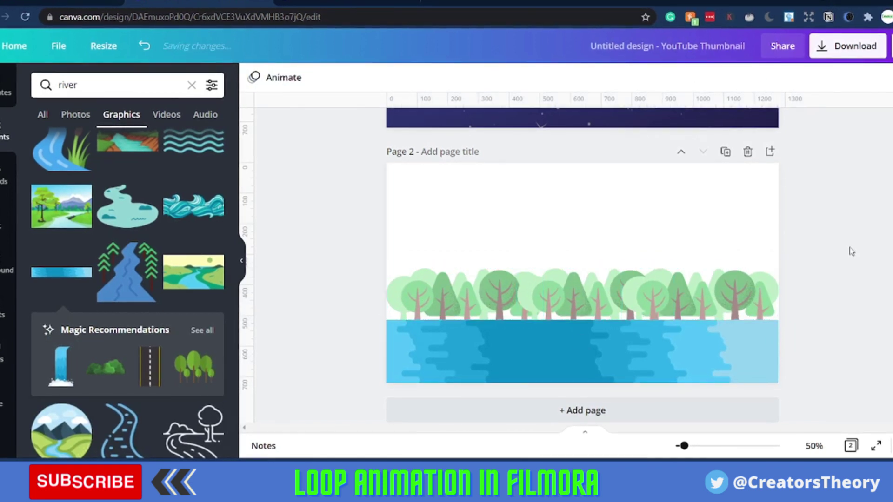
- Add the recommended dark green bush and space duplicated copies along the riverbank
click(122, 377)
drag(530, 254, 411, 309)
click(885, 78)
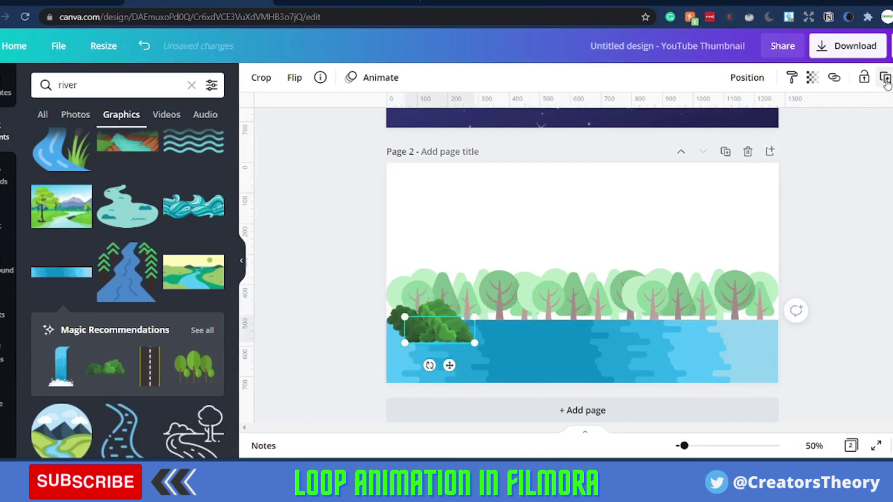
drag(455, 343, 741, 313)
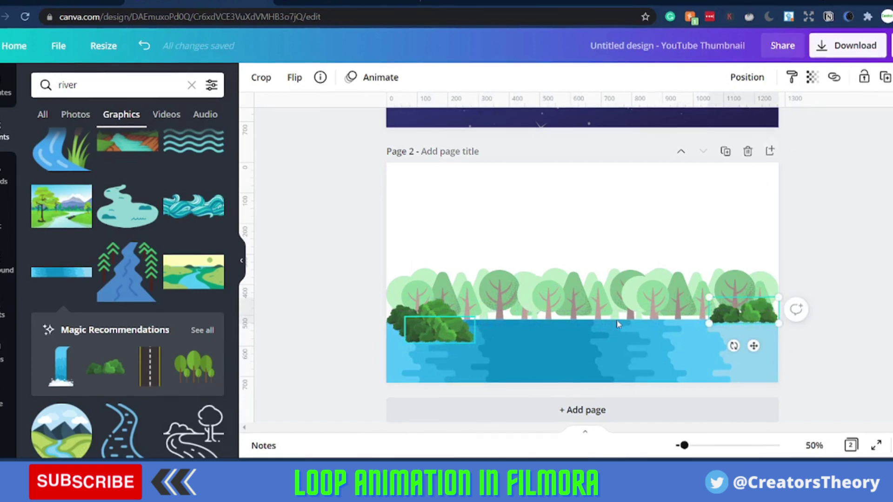
drag(617, 324, 678, 312)
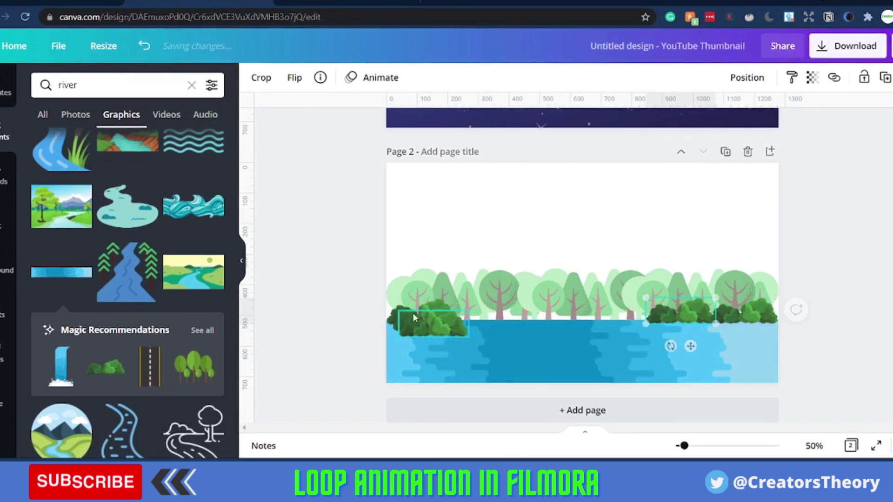
drag(423, 331, 601, 313)
drag(445, 325, 568, 317)
drag(415, 318, 473, 317)
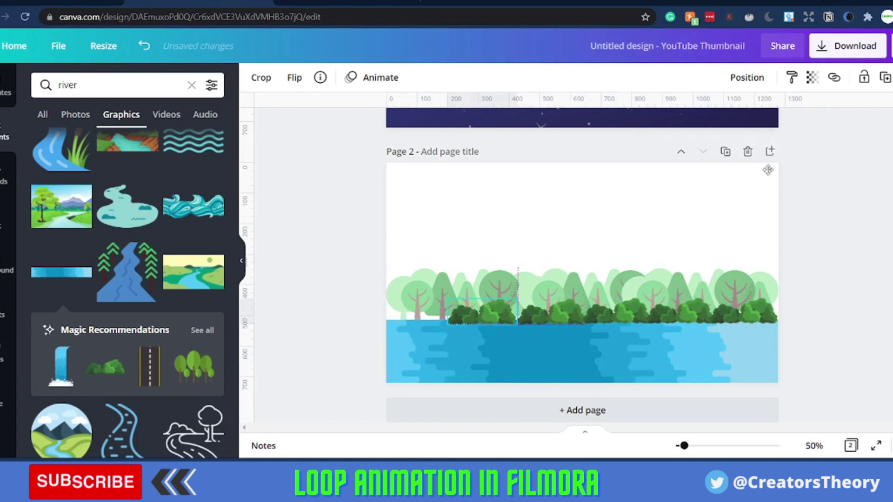
drag(484, 311, 431, 316)
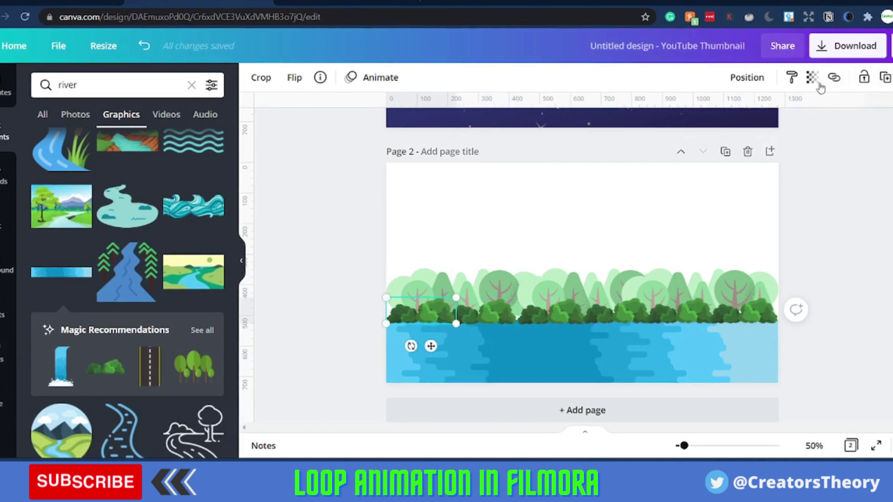
- Send the first three bushes back behind the trees using Position layering
click(756, 83)
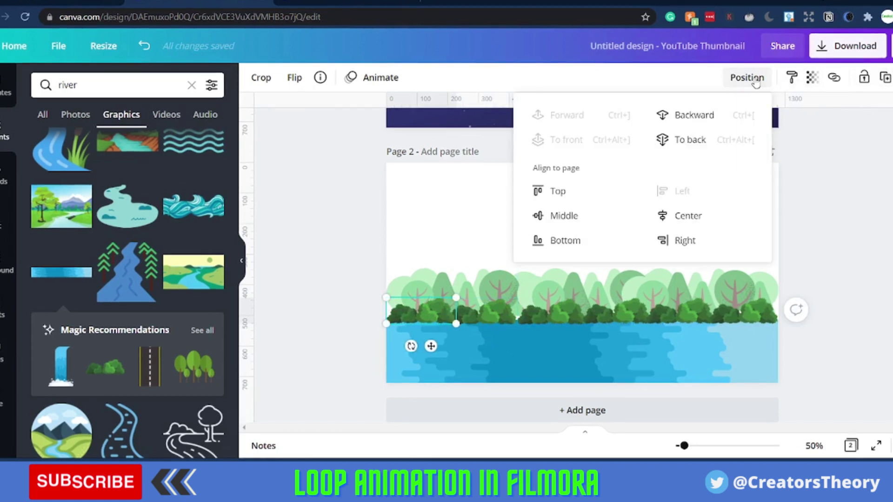
click(689, 116)
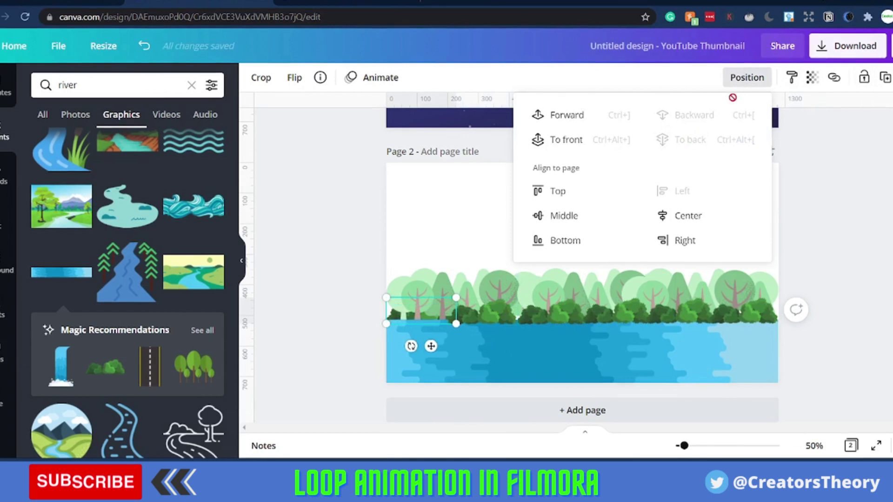
drag(439, 301, 501, 300)
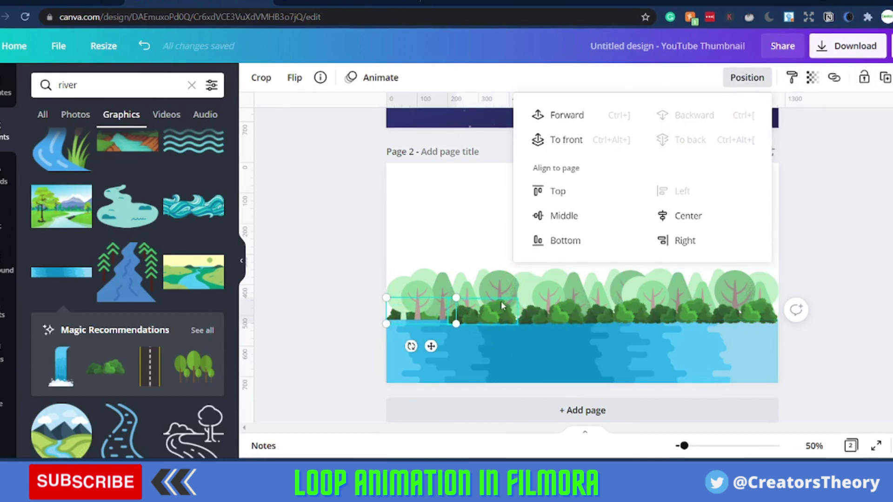
click(751, 80)
click(691, 139)
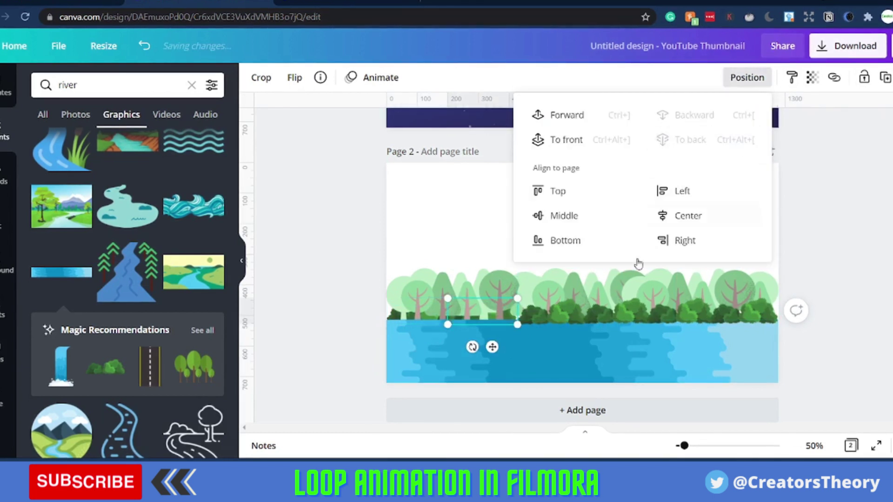
click(544, 311)
click(751, 78)
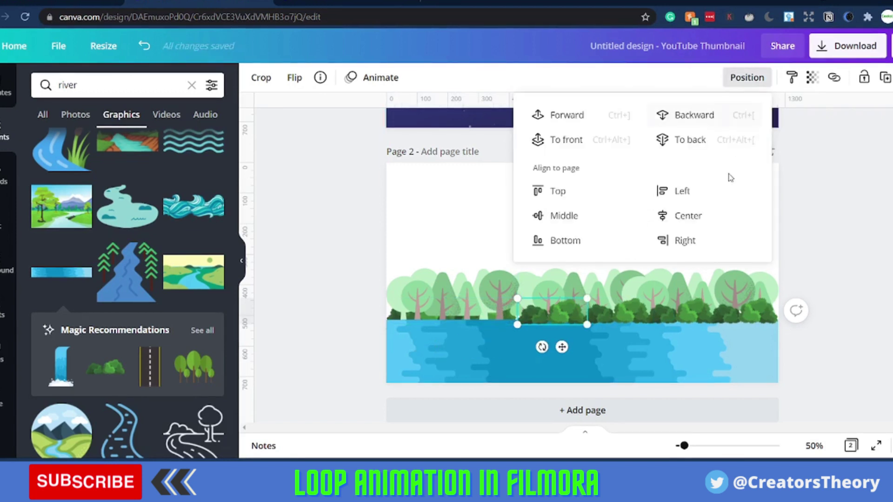
click(713, 146)
- Send the remaining three bushes, through the rightmost, behind the trees
click(617, 310)
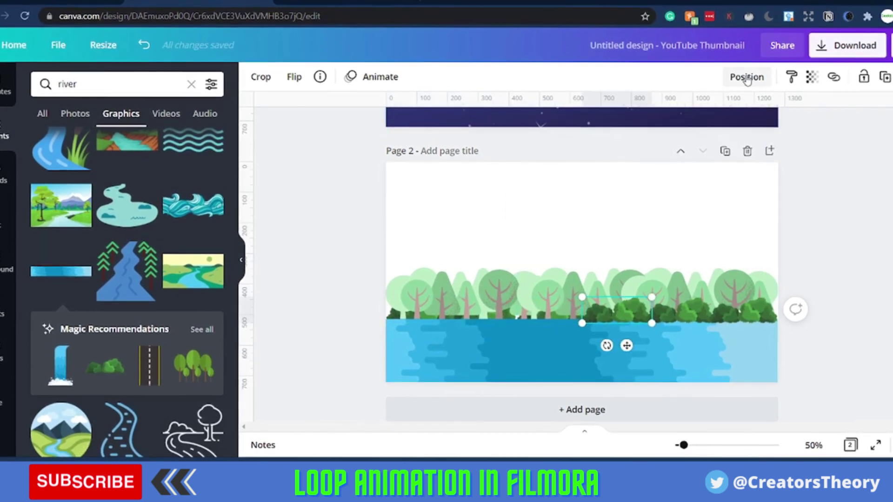
click(747, 78)
click(691, 140)
click(680, 311)
click(747, 78)
click(721, 140)
click(744, 311)
click(747, 78)
click(693, 139)
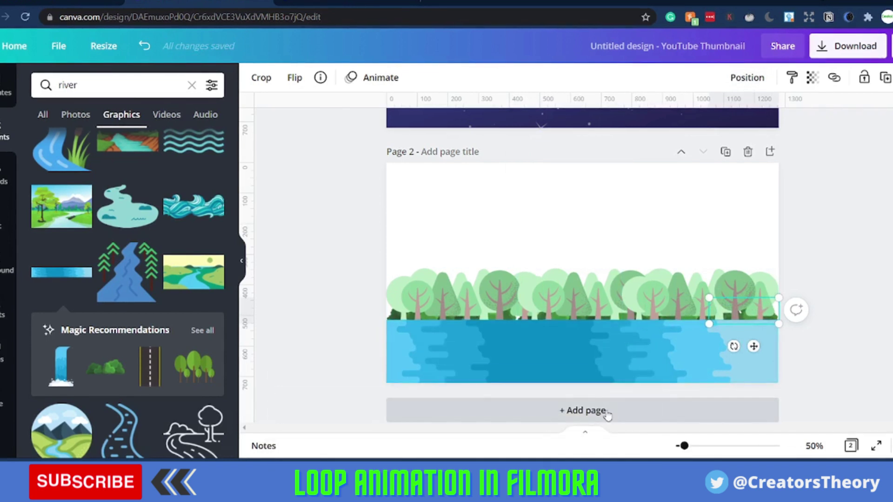
- Add page 3 and place the yellow three-masted sailboat from a 'boat' search on it
click(606, 414)
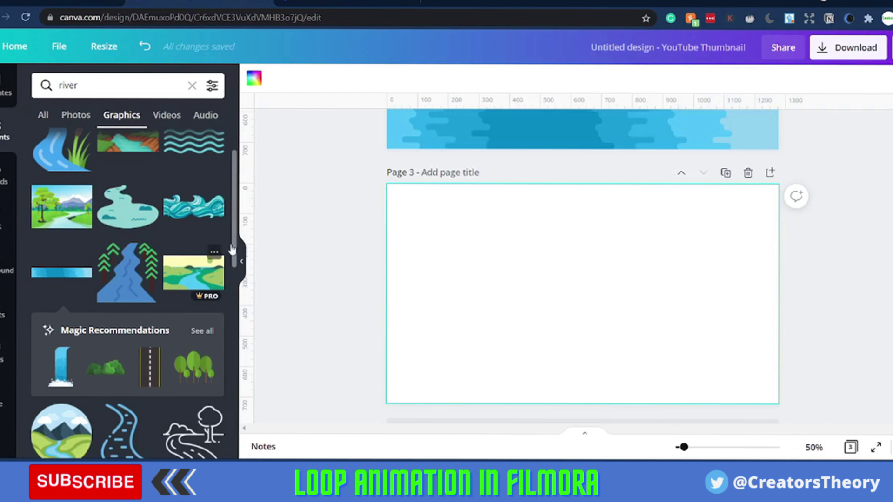
scroll(593, 204, up, 3)
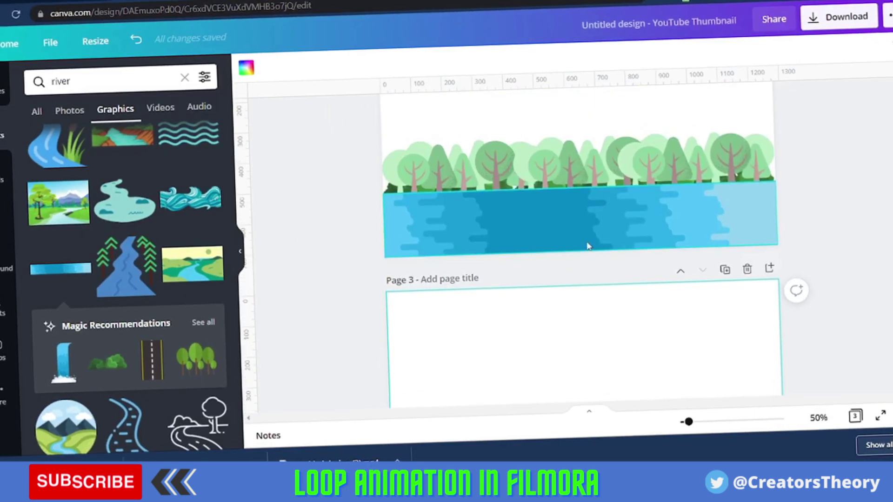
scroll(590, 274, down, 3)
click(100, 84)
text(boat)
key(Return)
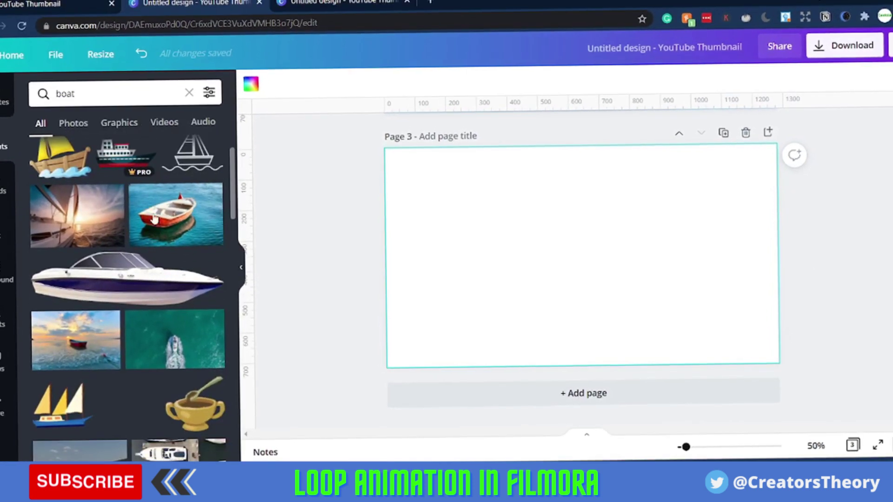
click(125, 101)
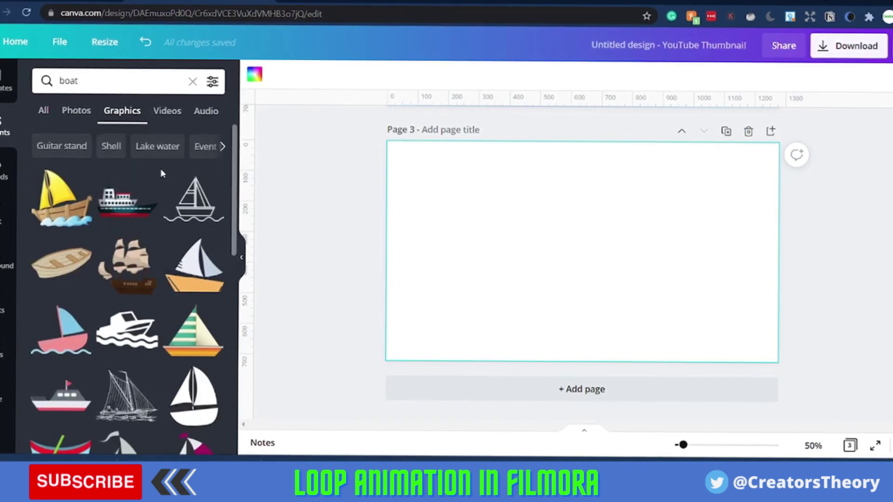
scroll(120, 245, down, 2)
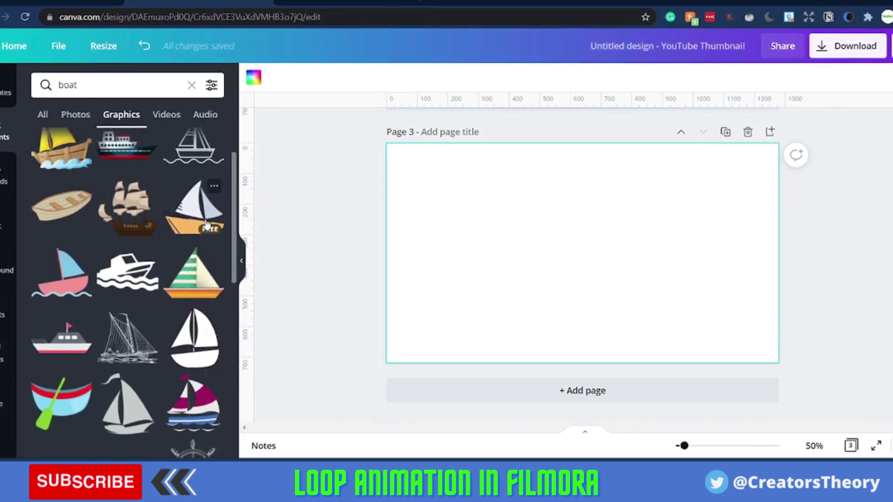
click(42, 115)
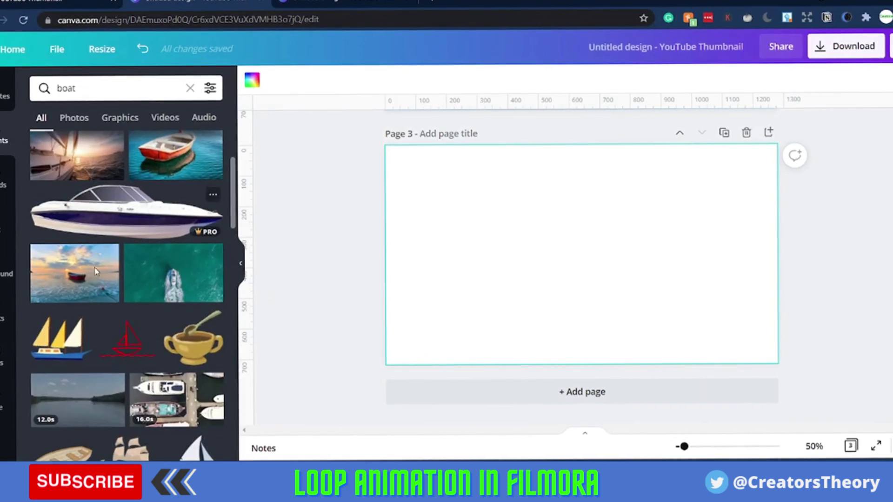
click(99, 356)
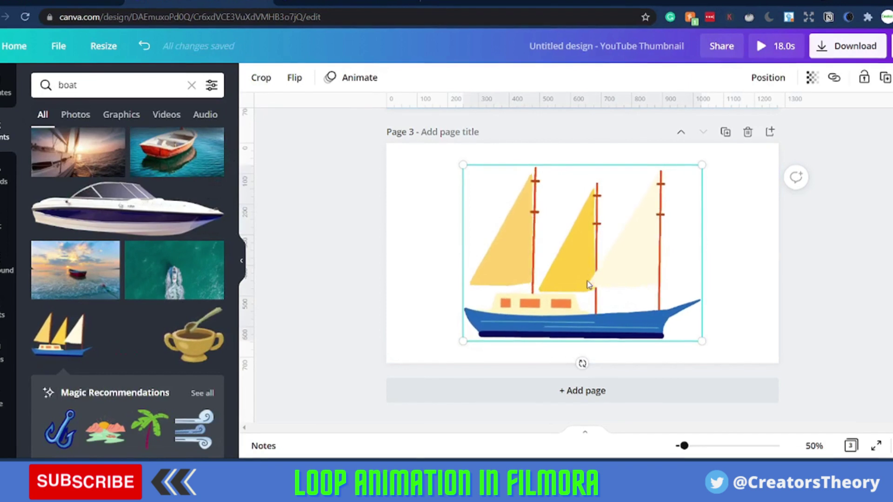
- Set page 3's background to the light-green default colour
click(394, 178)
click(254, 76)
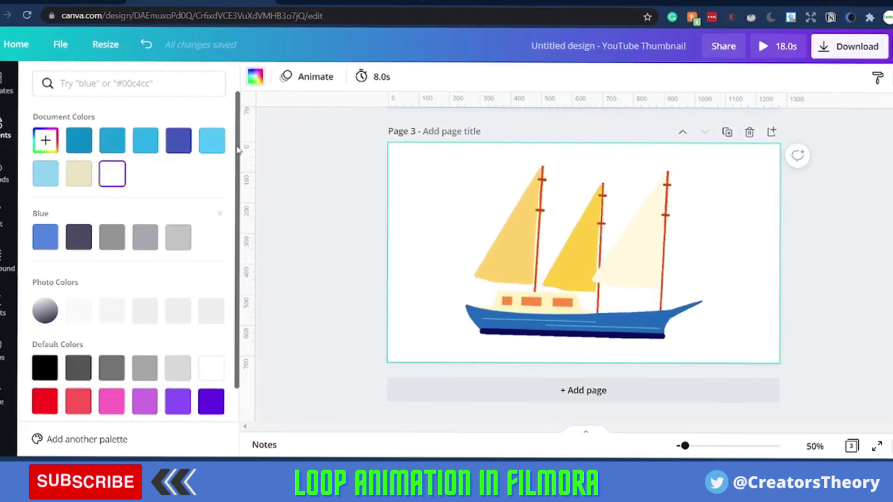
scroll(93, 349, down, 1)
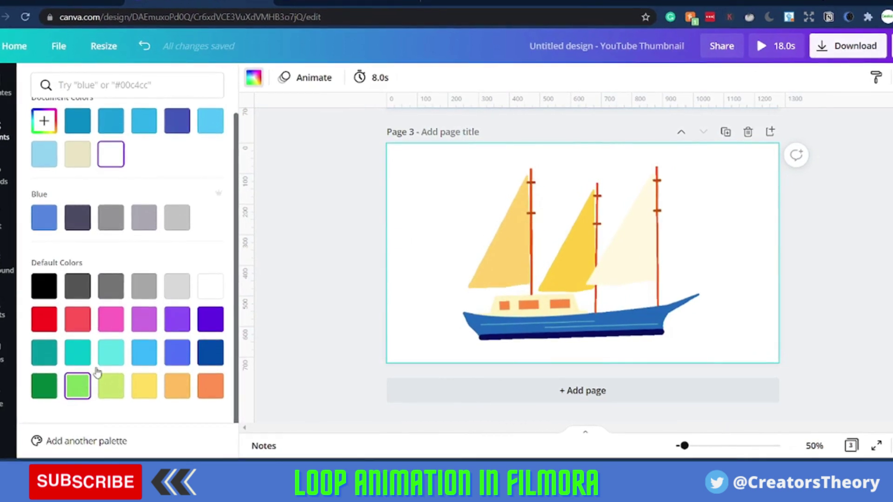
click(77, 385)
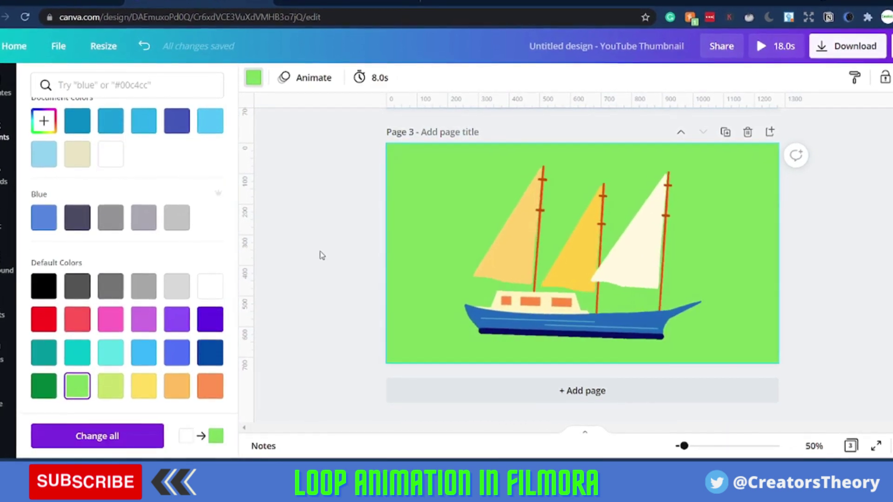
scroll(313, 267, up, 2)
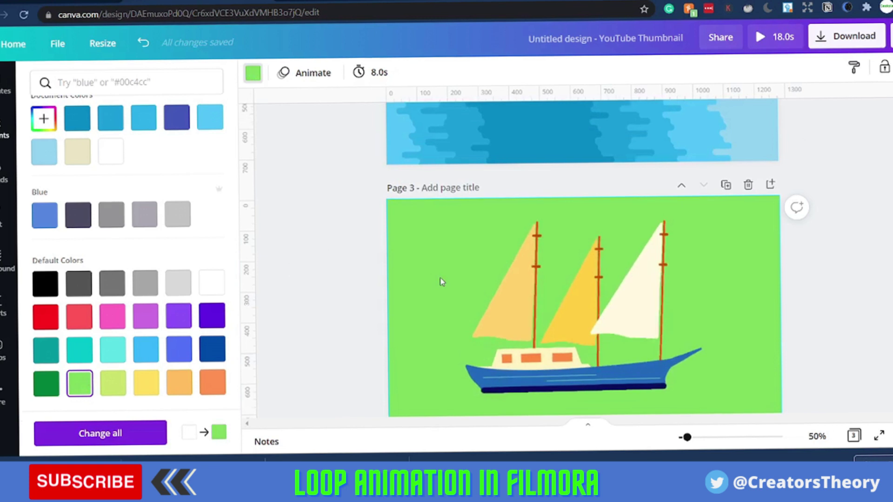
scroll(442, 282, down, 2)
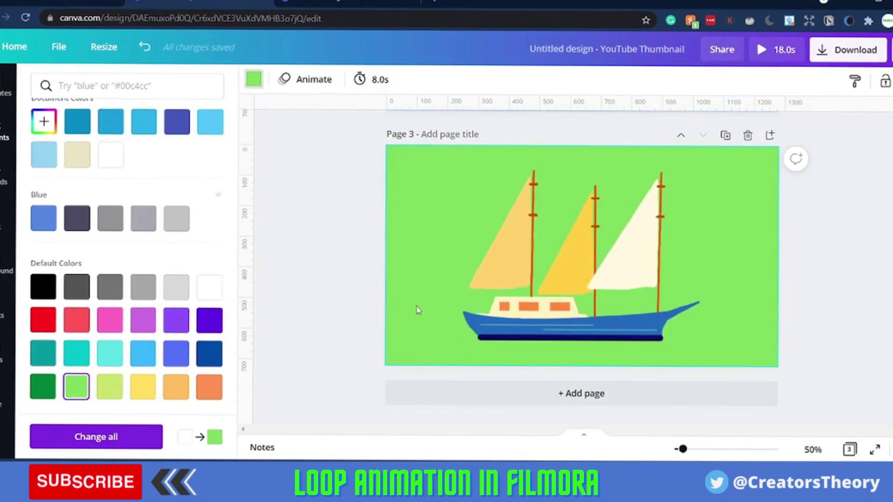
- Set the Canva download to only page 3 as an MP4 video
click(853, 54)
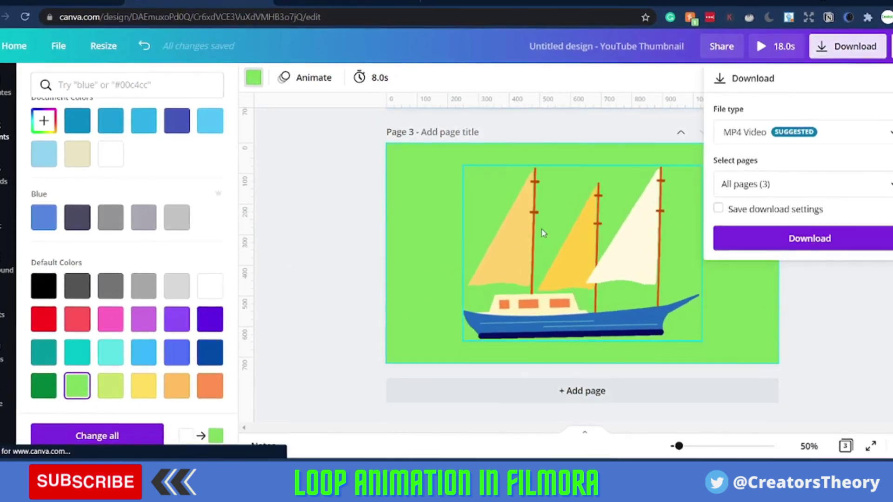
click(855, 184)
click(889, 219)
click(889, 322)
click(887, 367)
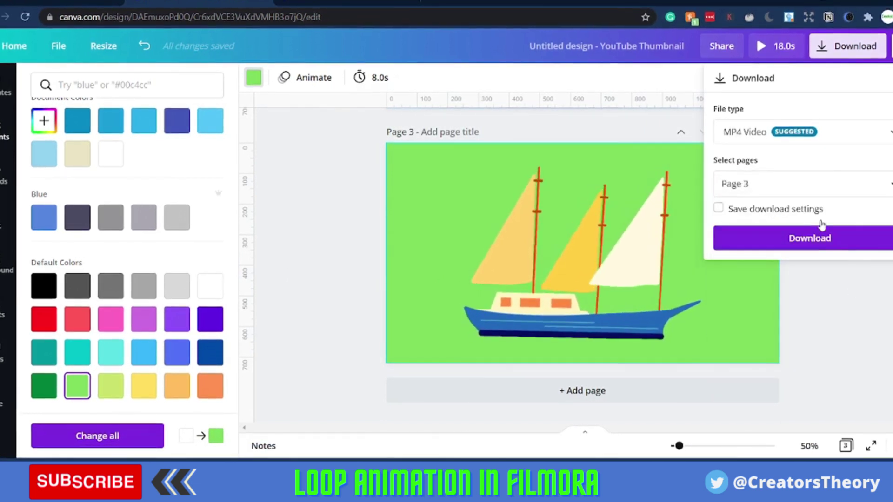
- Switch the download to PNG for pages 1 and 2 only, excluding page 3
scroll(552, 230, up, 10)
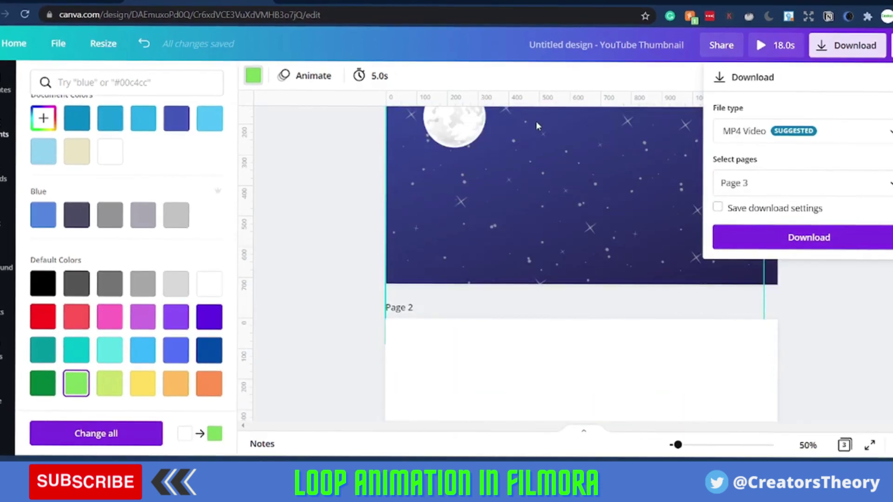
click(843, 133)
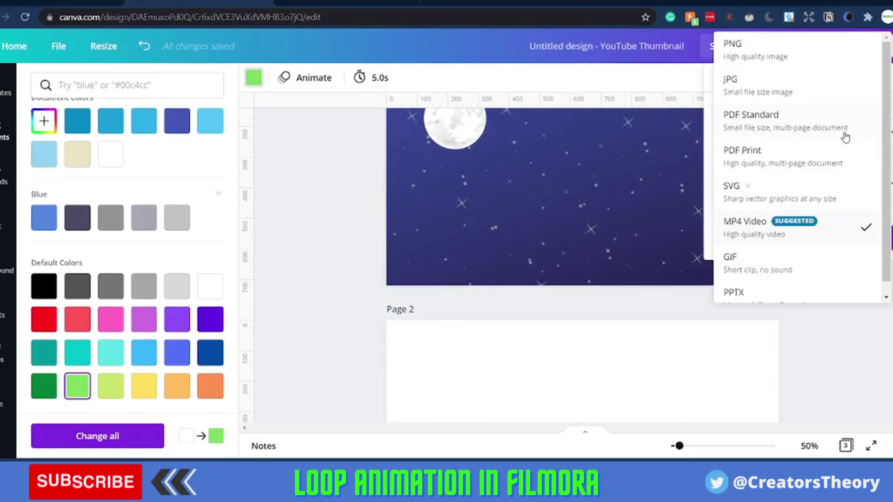
click(763, 52)
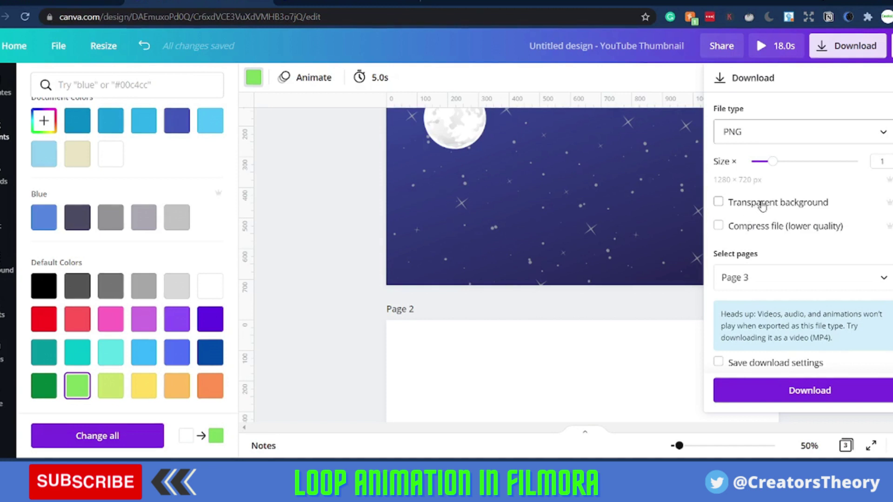
click(849, 286)
click(789, 122)
click(826, 161)
click(849, 194)
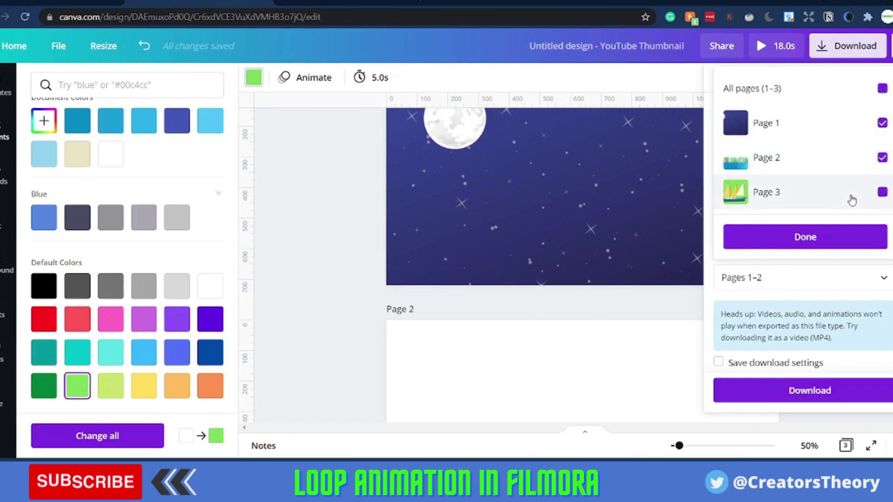
click(799, 233)
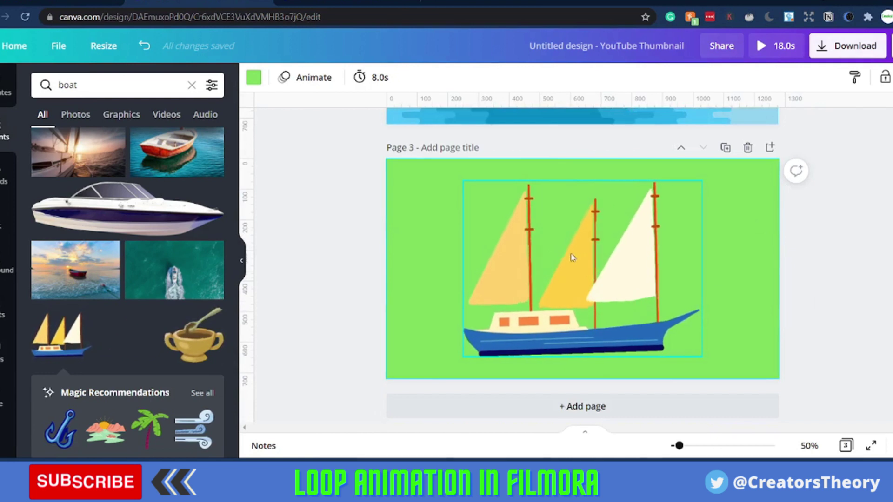
click(828, 251)
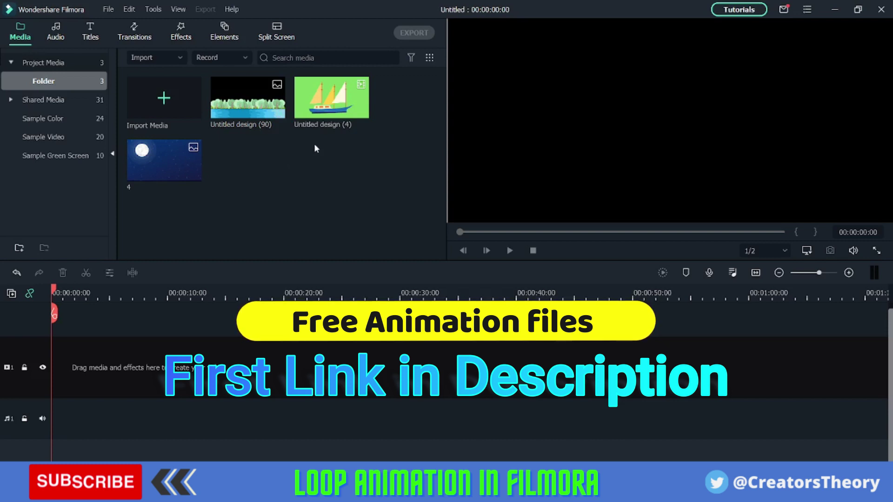
- Bring the three Canva exports (moon sky, forest-river strip, green-screen sailboat) into Filmora's Project Media
mouse_move(272, 129)
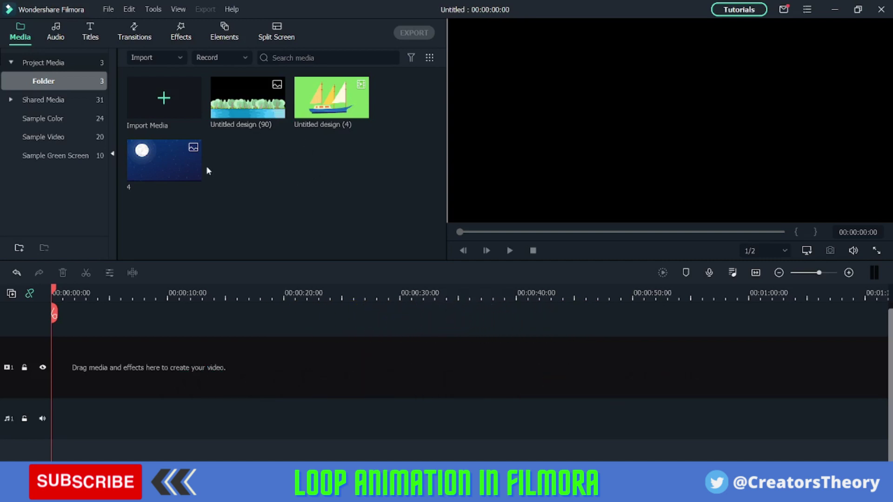
- Put media '4' on track 1 stretched to 10 s, and 'Untitled design (90)' on track 2 at 0:00
drag(170, 167, 102, 374)
drag(70, 422, 60, 369)
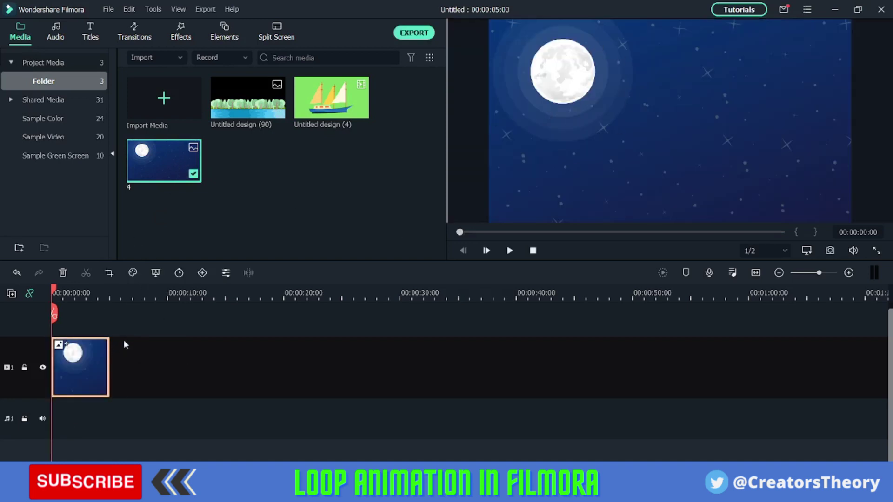
drag(109, 358, 110, 358)
drag(108, 351, 166, 345)
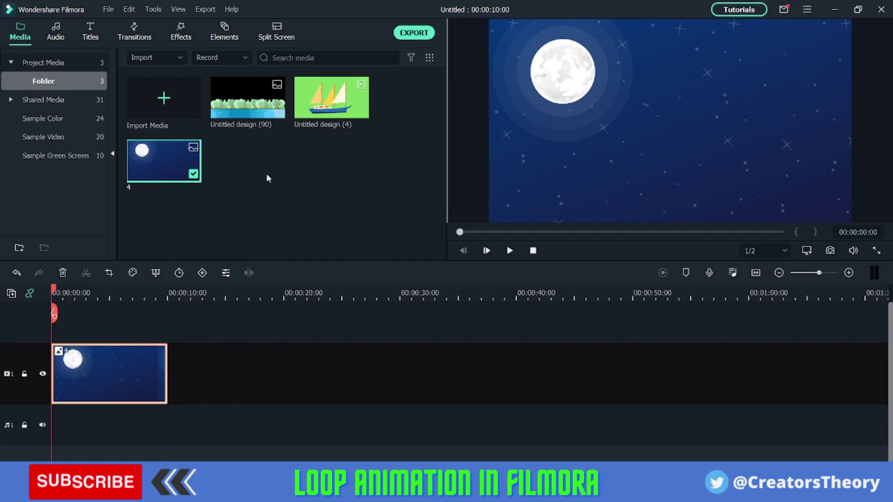
drag(265, 110, 82, 327)
drag(107, 359, 77, 358)
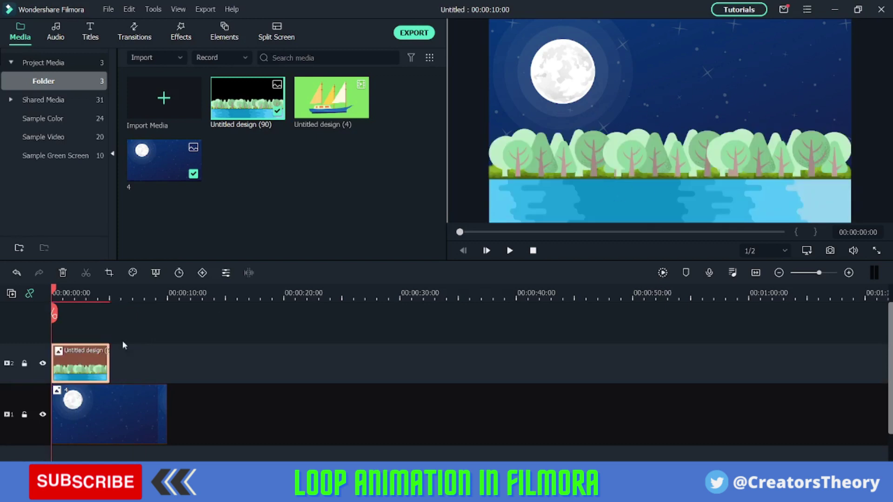
- Stretch the track-2 forest clip to 10 s, add another 'Untitled design (90)' on track 3, zoom to the end
drag(109, 360, 168, 359)
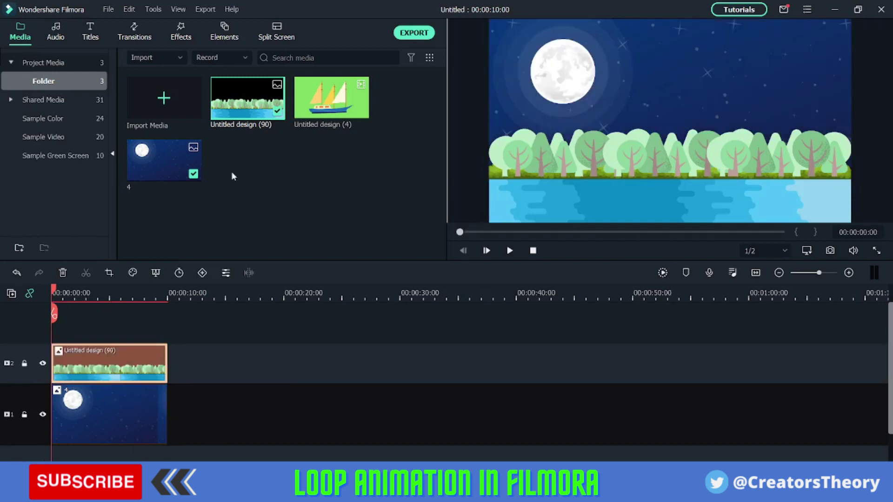
drag(180, 255, 165, 351)
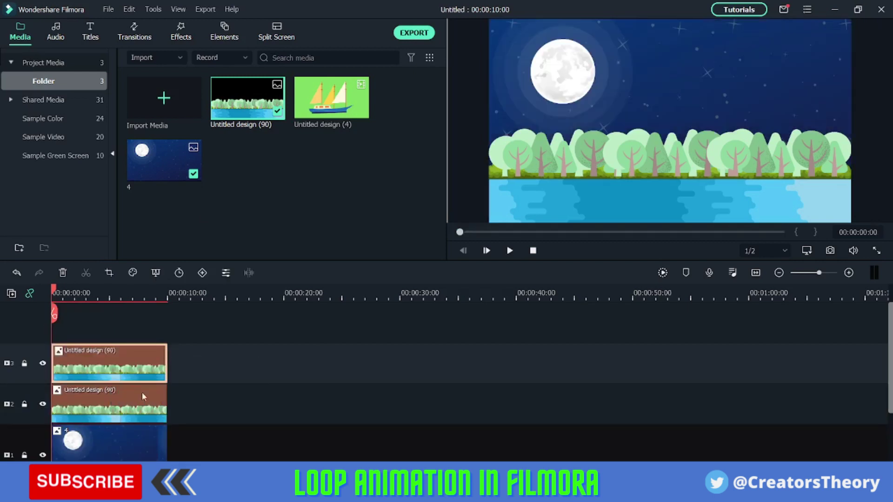
click(107, 407)
key(shift+z)
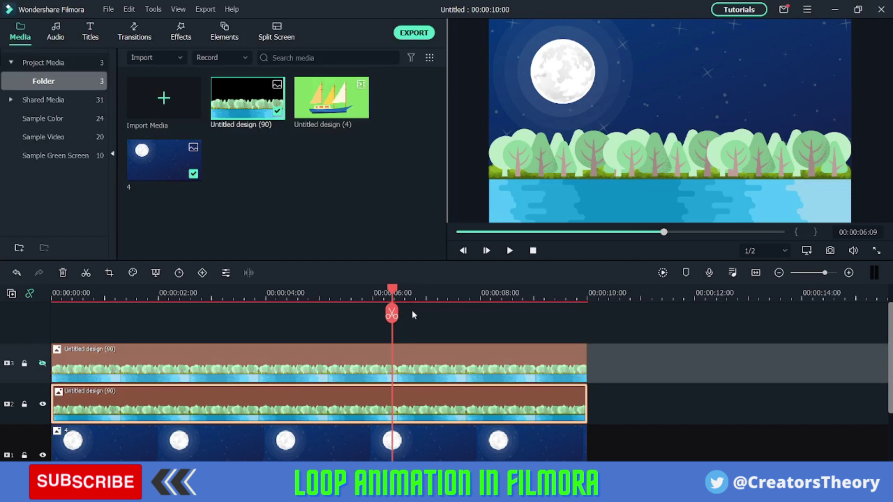
drag(394, 291, 579, 305)
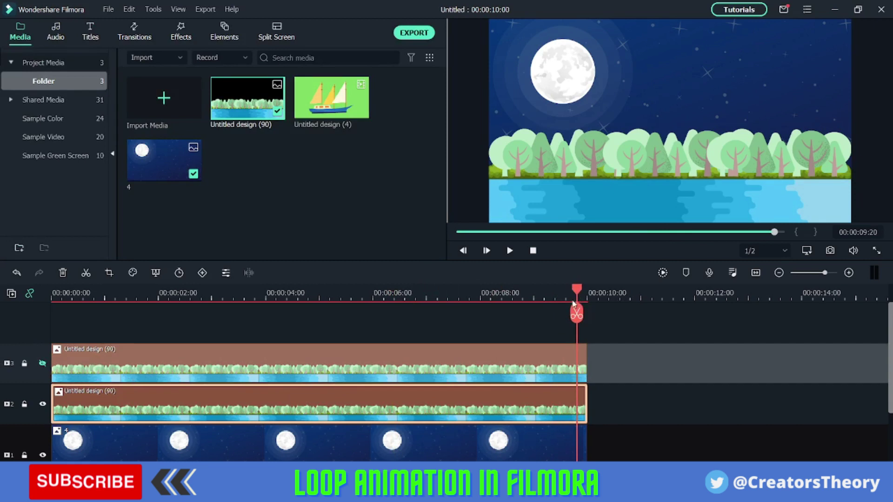
drag(583, 294, 587, 296)
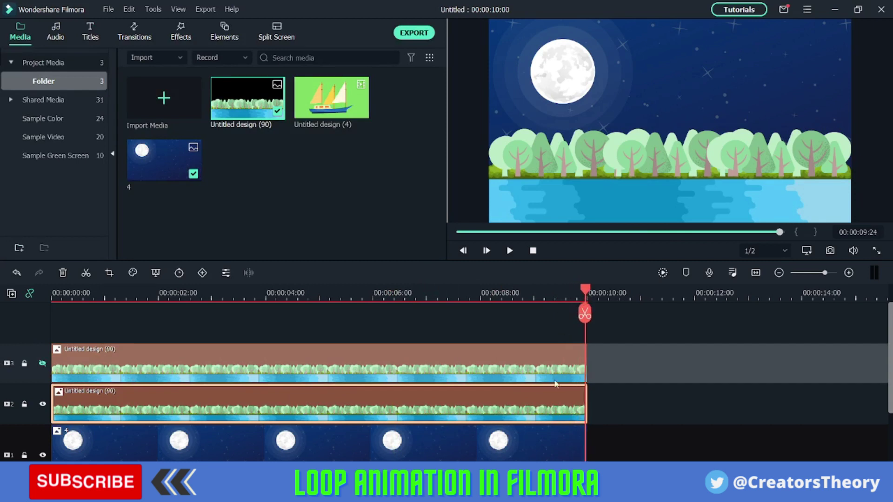
- In the track-2 forest clip's animation settings, slide the layer left at the 10-second mark
double_click(568, 399)
drag(586, 294, 589, 295)
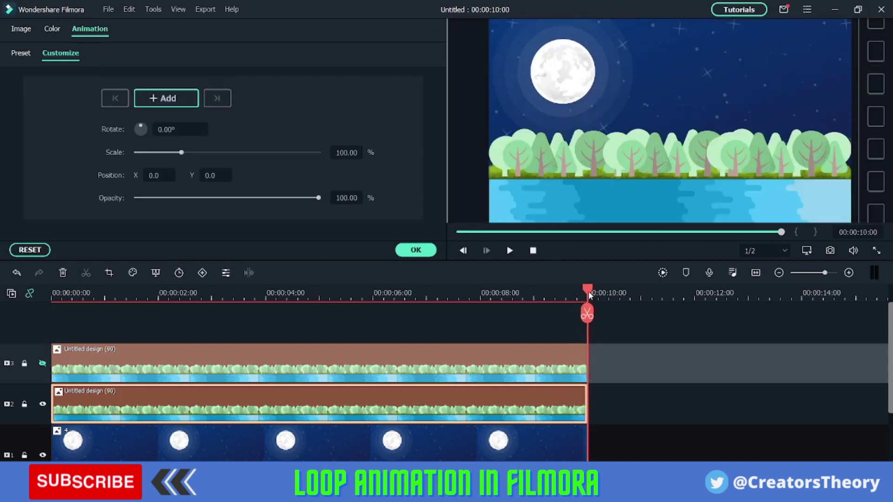
drag(720, 167, 460, 191)
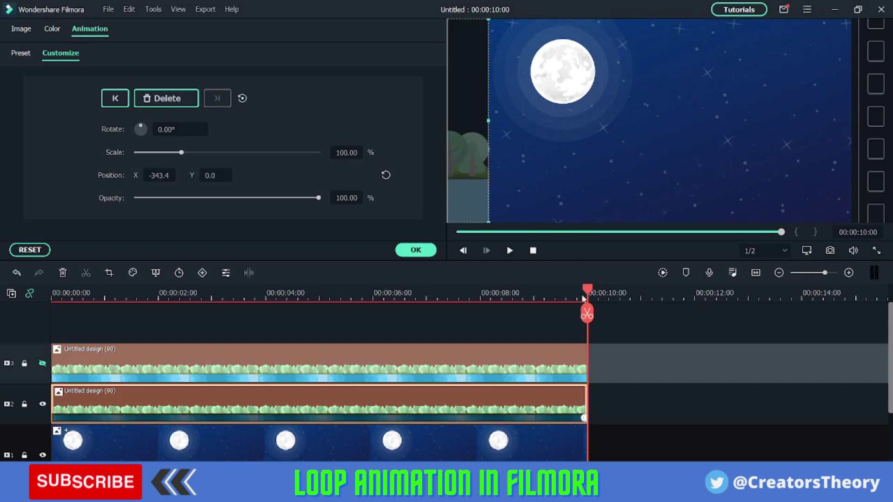
drag(588, 291, 344, 272)
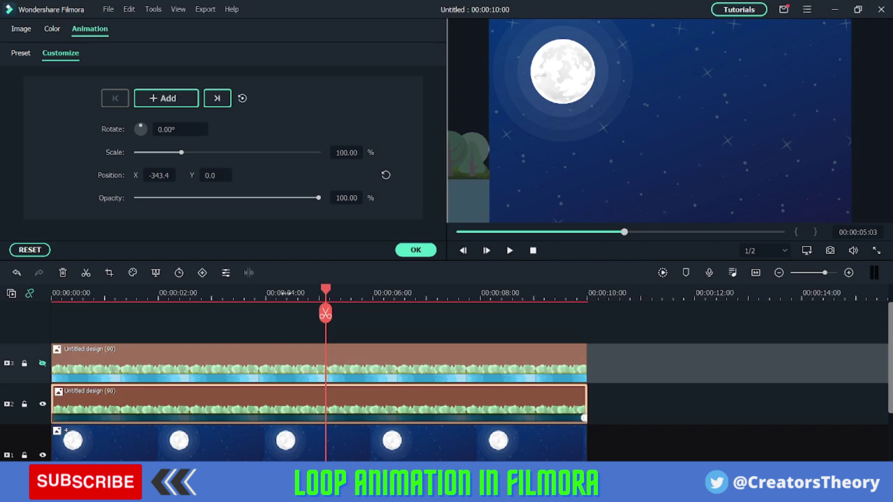
drag(327, 292, 53, 291)
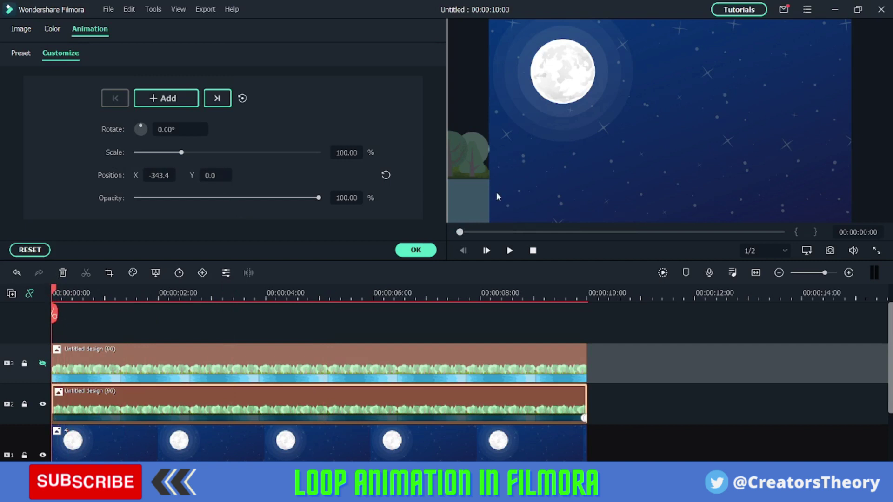
- Add a keyframe at 0:00 and shift the forest layer right until it fills the frame
click(166, 98)
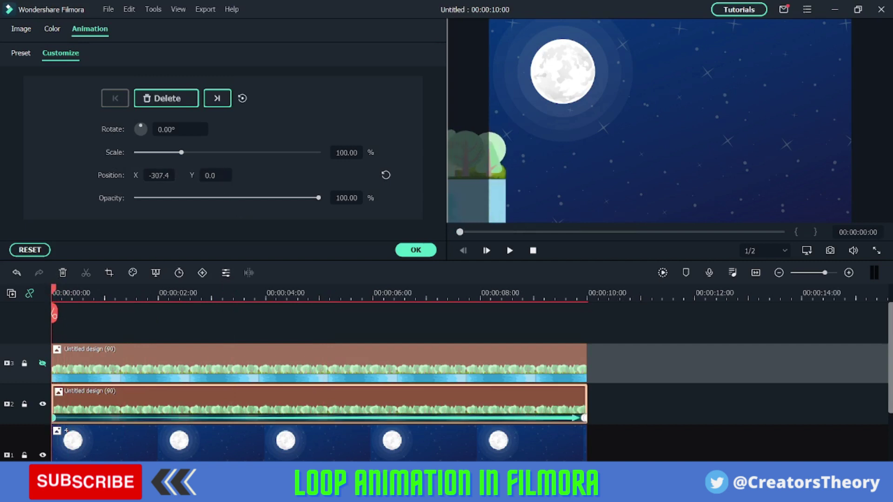
drag(146, 177, 110, 200)
drag(154, 175, 228, 177)
mouse_move(665, 185)
mouse_down()
mouse_move(702, 179)
mouse_move(668, 183)
mouse_up()
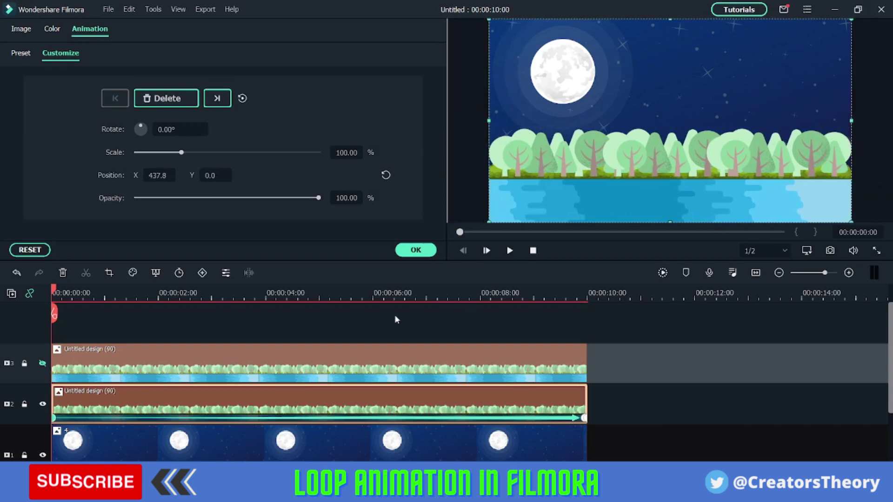
mouse_move(53, 292)
mouse_down()
mouse_move(165, 300)
mouse_move(37, 298)
mouse_up()
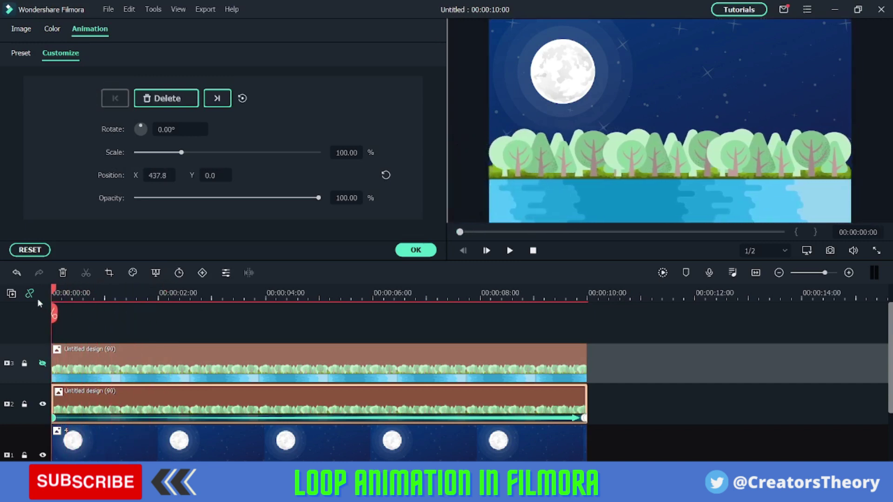
- Show track 3's forest layer, hide track 2's, and close the animation settings
click(43, 364)
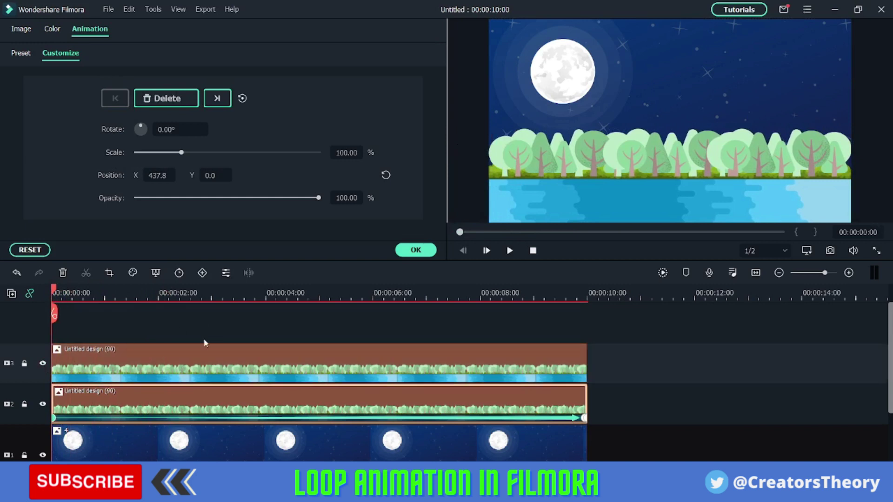
click(43, 405)
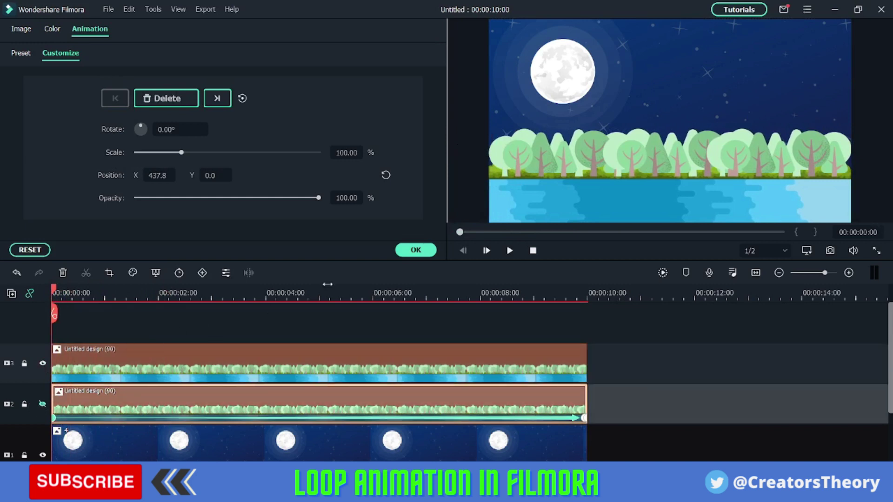
click(607, 186)
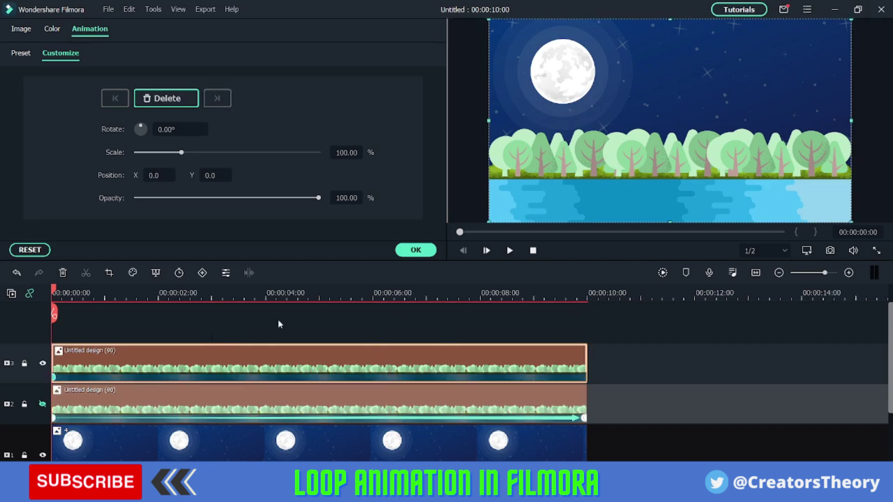
click(416, 250)
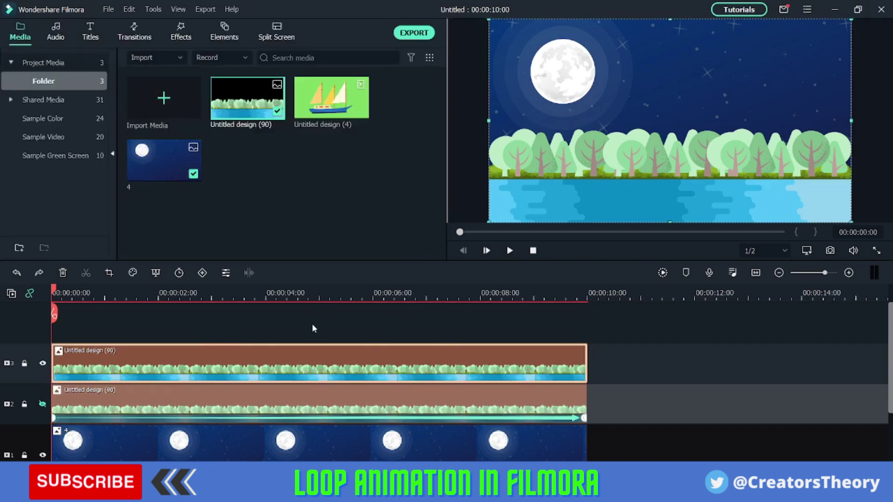
- Move the track-3 forest layer off right, keyframe it at 0:00, then fill the frame at 10 s
drag(605, 187, 876, 175)
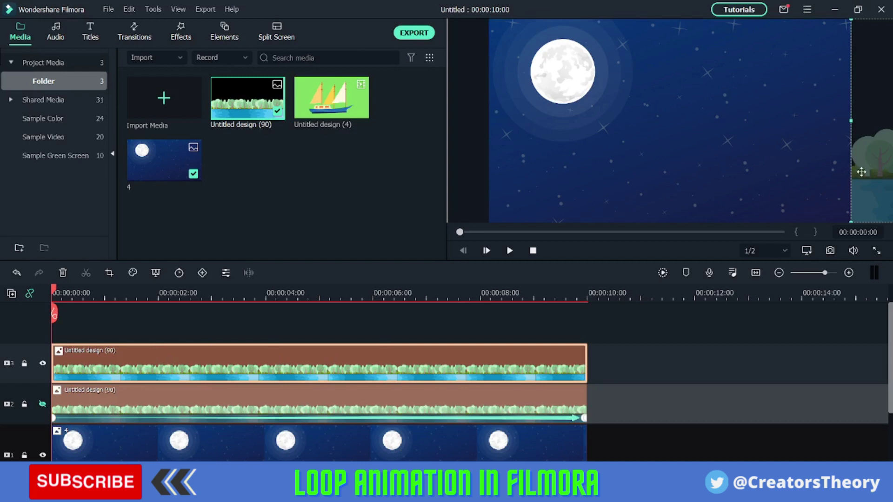
double_click(319, 356)
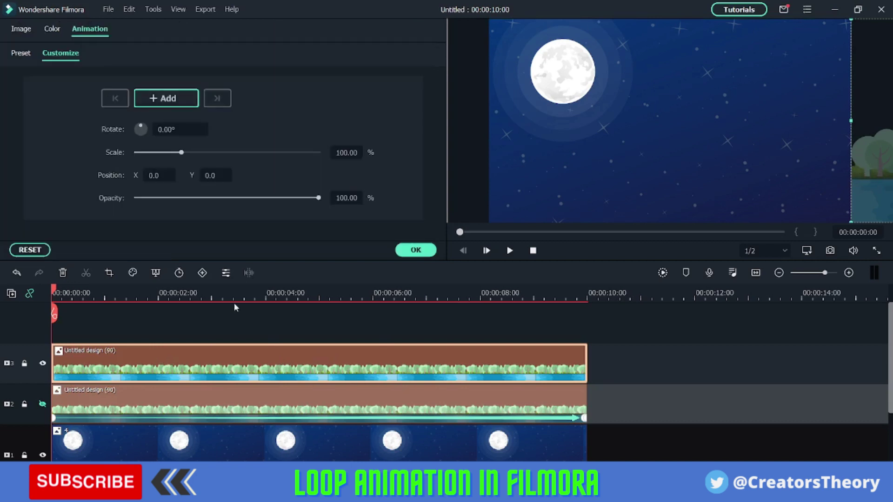
click(168, 98)
drag(52, 292, 589, 336)
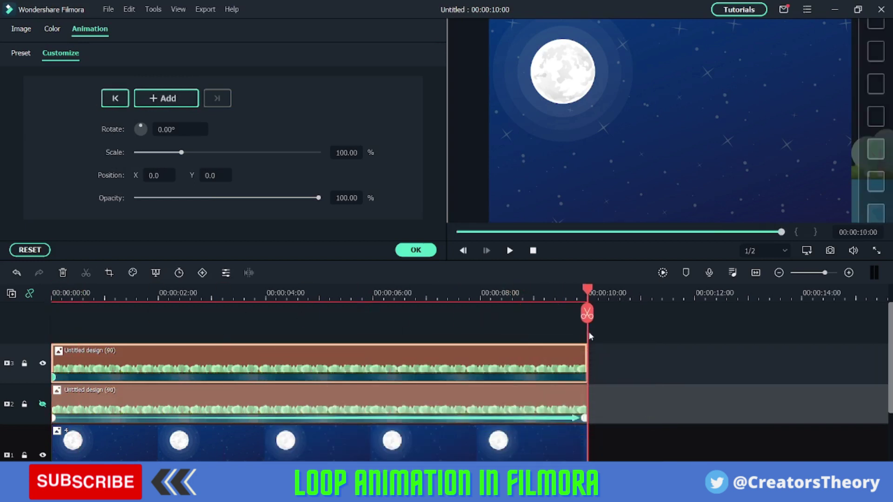
drag(858, 183, 495, 179)
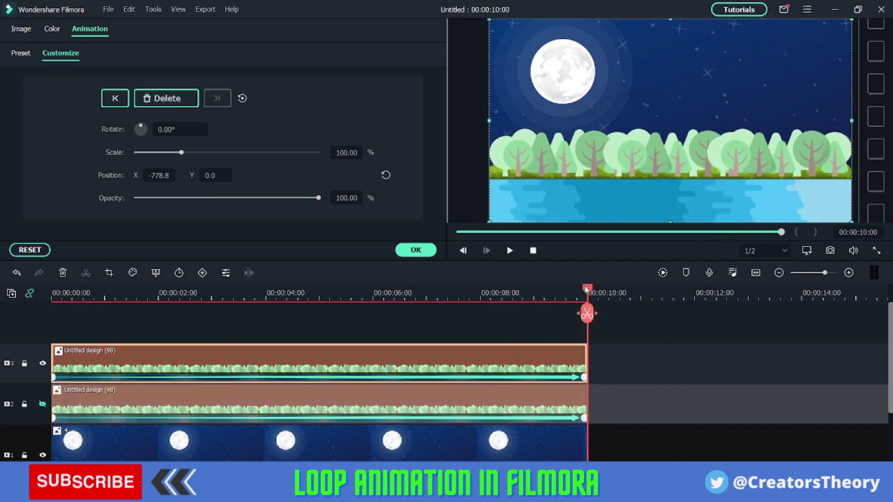
- Scrub to check the slide-in, unhide the lower forest layer, and preview the opening seconds
drag(586, 289, 475, 289)
drag(407, 292, 98, 290)
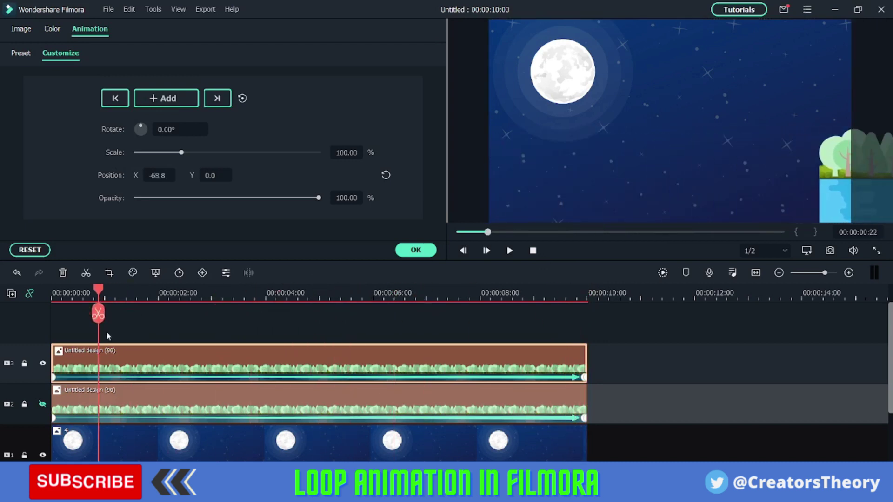
click(43, 405)
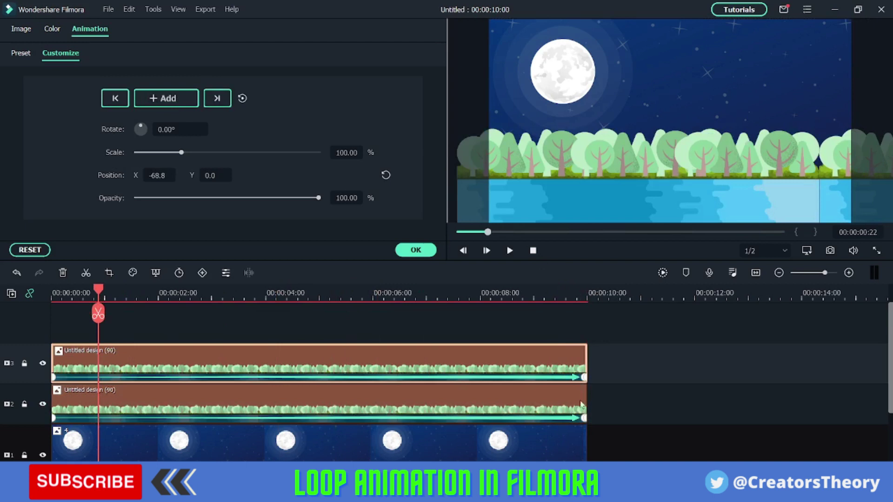
click(54, 291)
drag(56, 291, 28, 344)
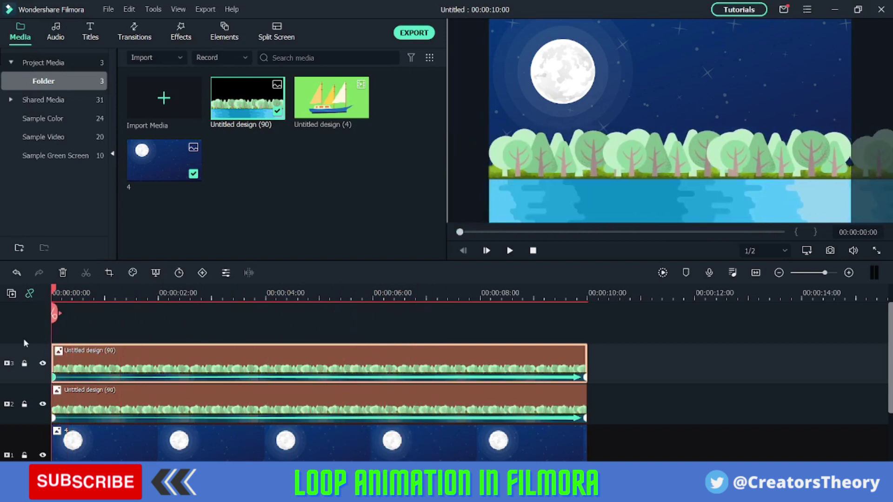
- Add 'Untitled design (4)' on track 4 at 1920x1080 25fps, chroma-key its green, and shrink it onto the river
drag(340, 103, 55, 328)
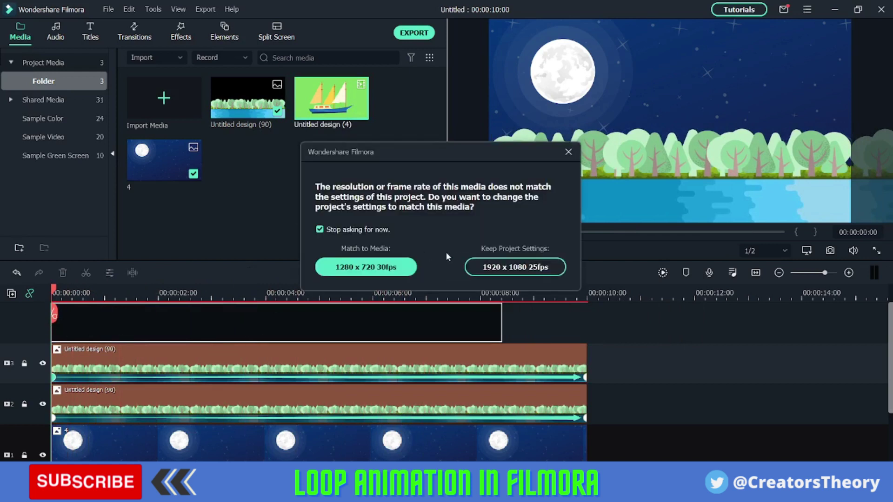
click(499, 268)
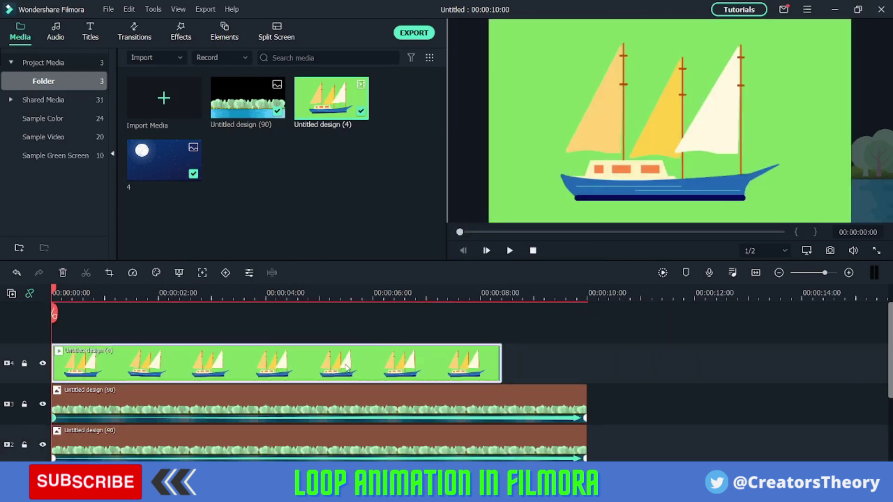
double_click(346, 367)
click(66, 147)
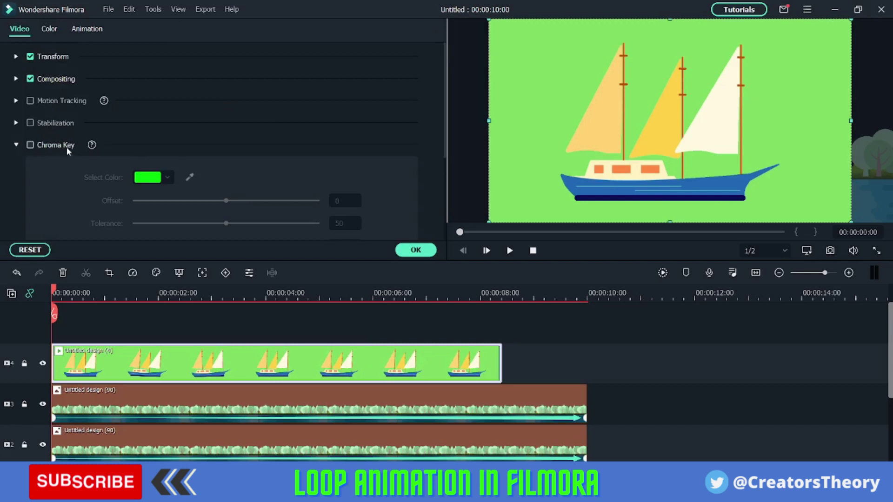
click(190, 177)
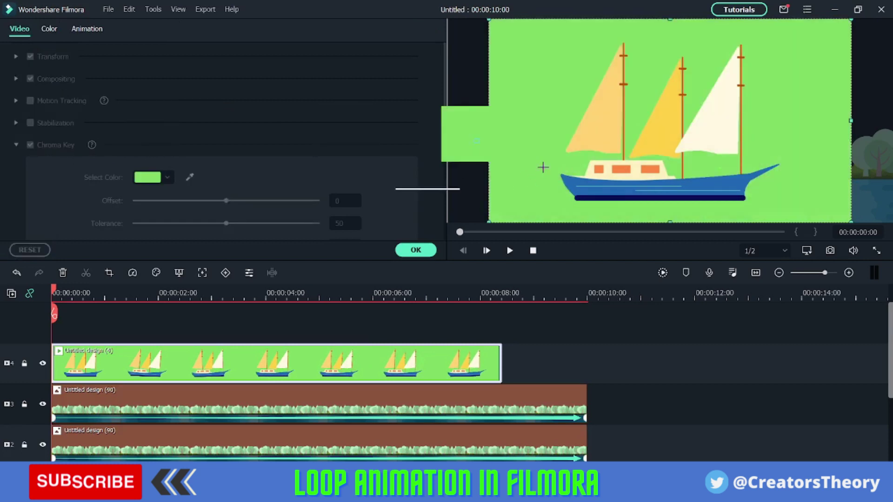
click(531, 156)
click(422, 252)
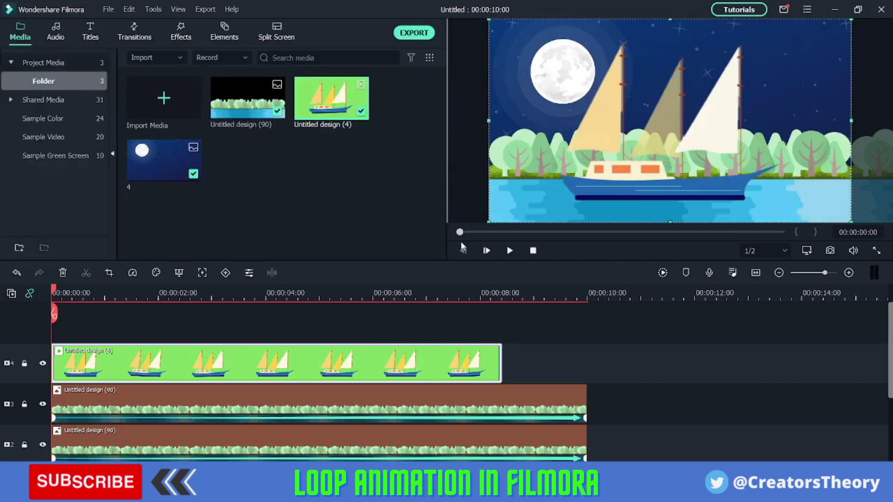
drag(489, 19, 686, 125)
drag(732, 170, 640, 169)
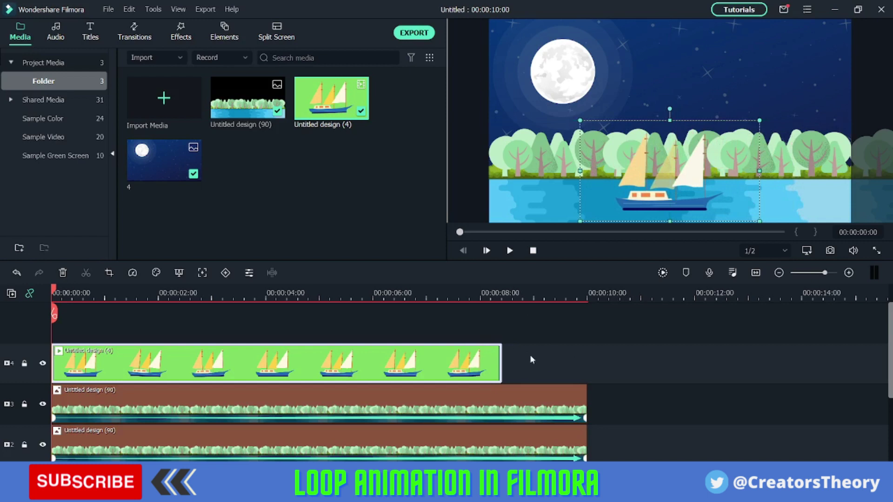
- Add a second sailboat clip after the first on track 4, trimmed to end at 00:00:10:00
click(620, 294)
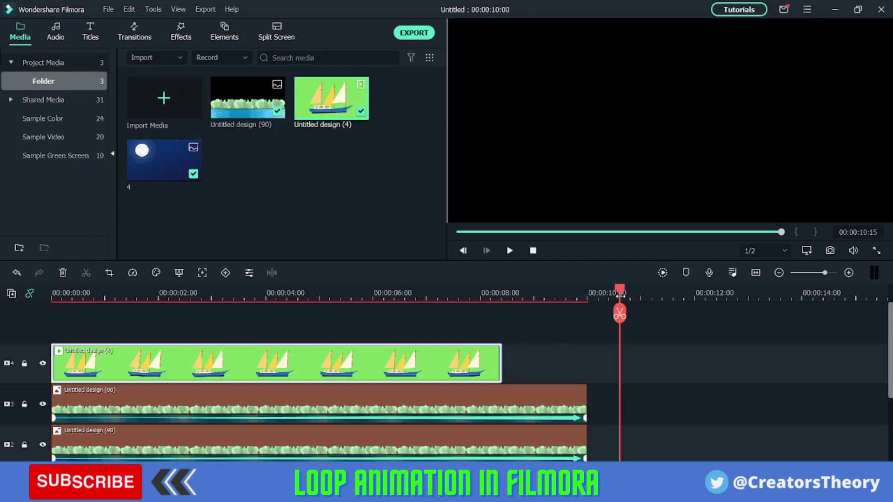
drag(585, 438, 479, 355)
drag(757, 369, 392, 365)
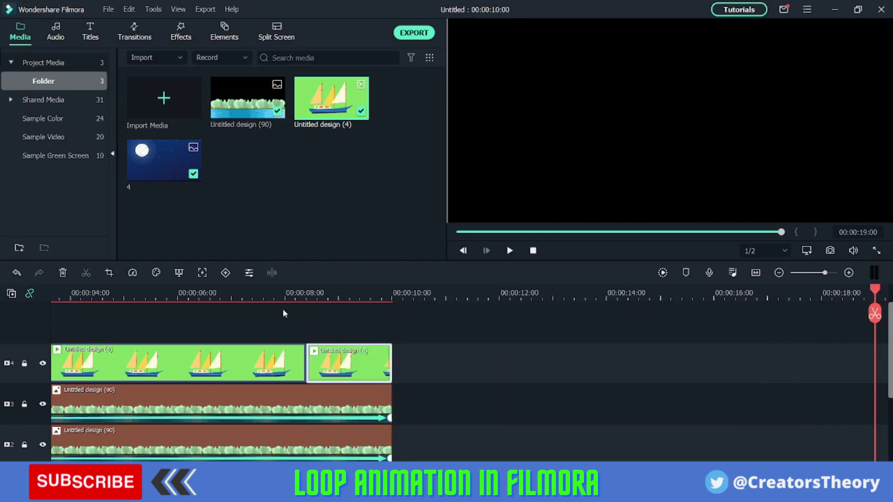
- Play back the combined 10-second scene to check it, then return the playhead to the start
click(282, 291)
drag(283, 291, 53, 291)
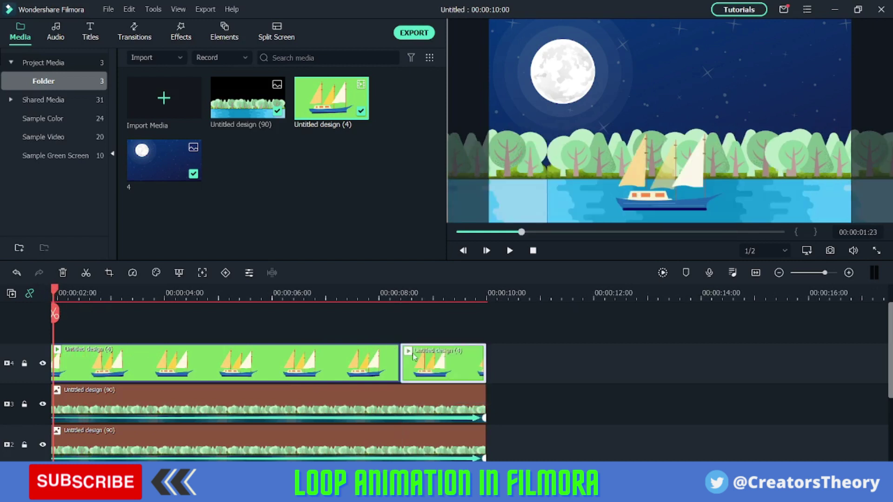
click(510, 251)
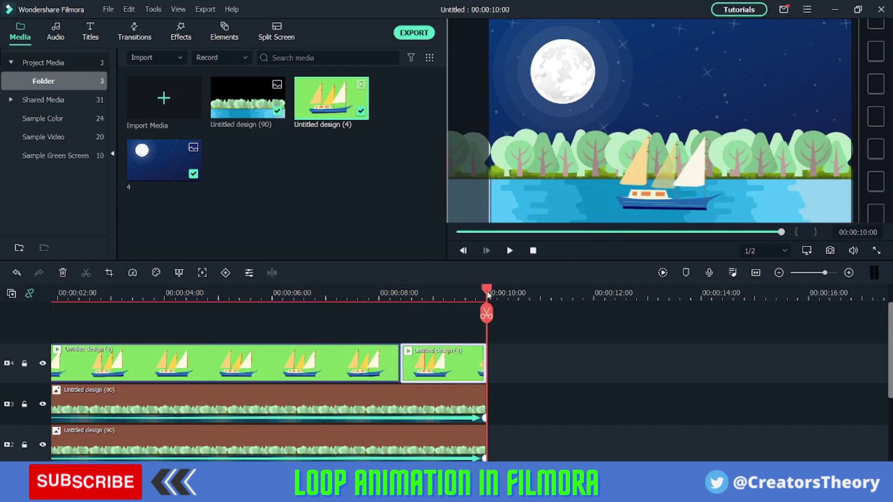
drag(488, 295, 474, 296)
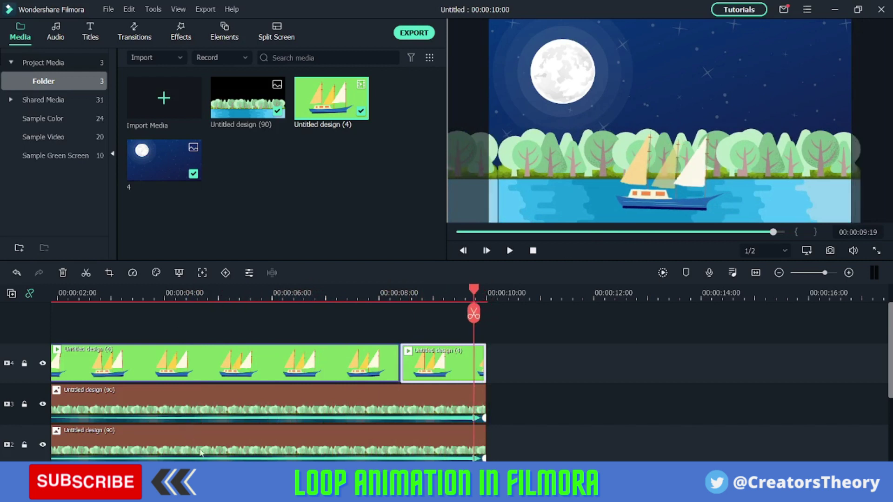
scroll(454, 372, left, 1)
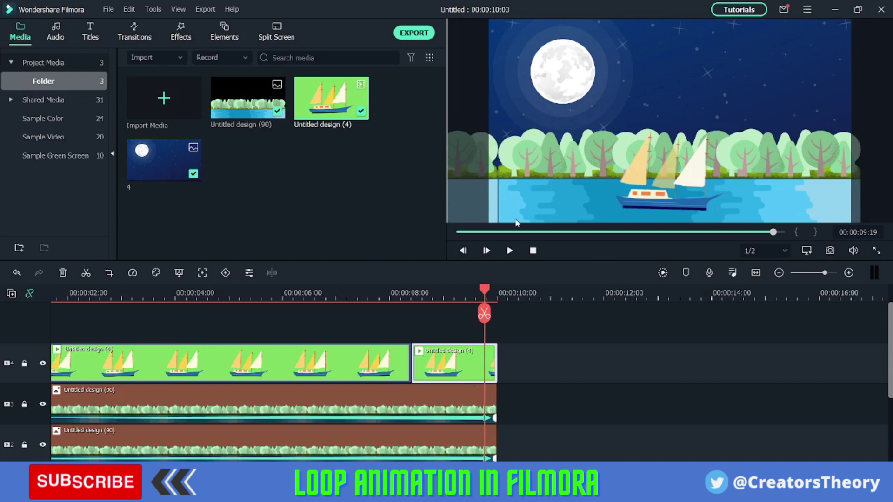
drag(484, 288, 2, 323)
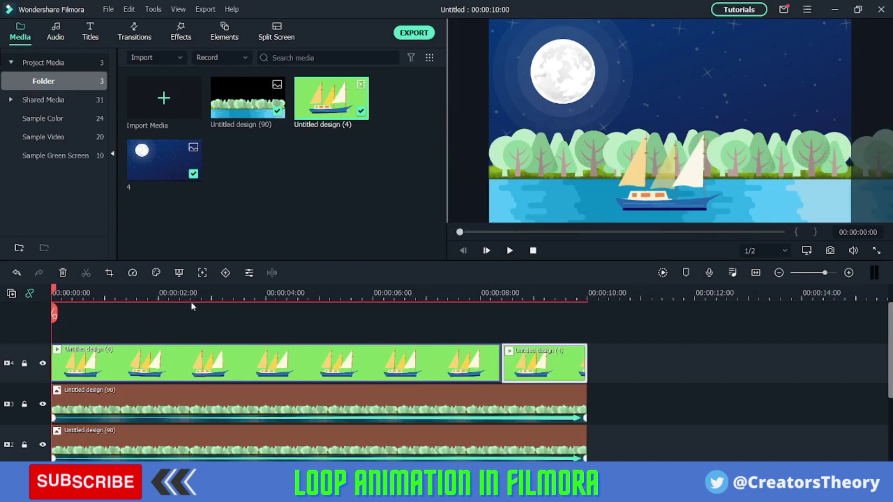